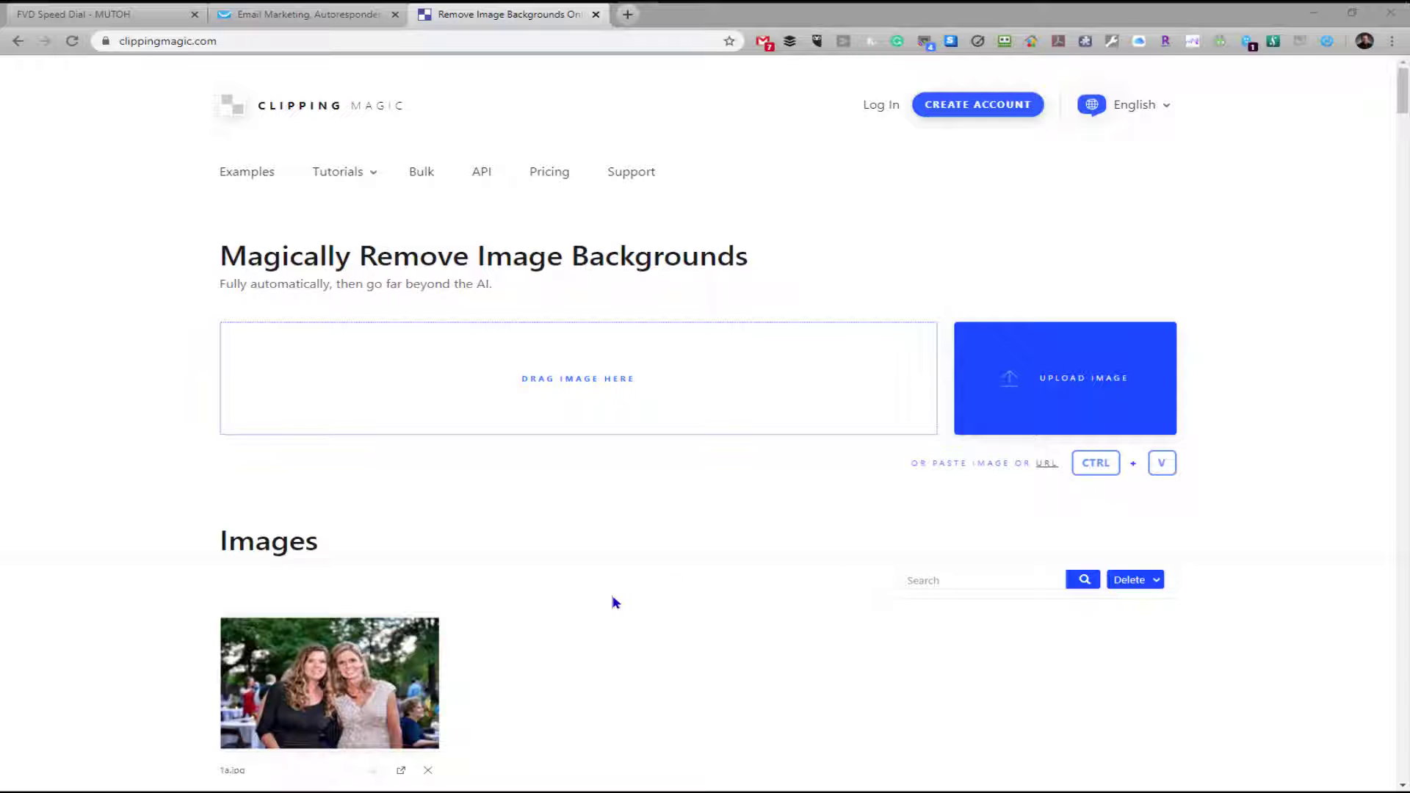
- Open the 1a.jpg image for editing and inspect the automatic cutout around the two women
{"action": "mouse_move", "coordinate": [360, 679]}
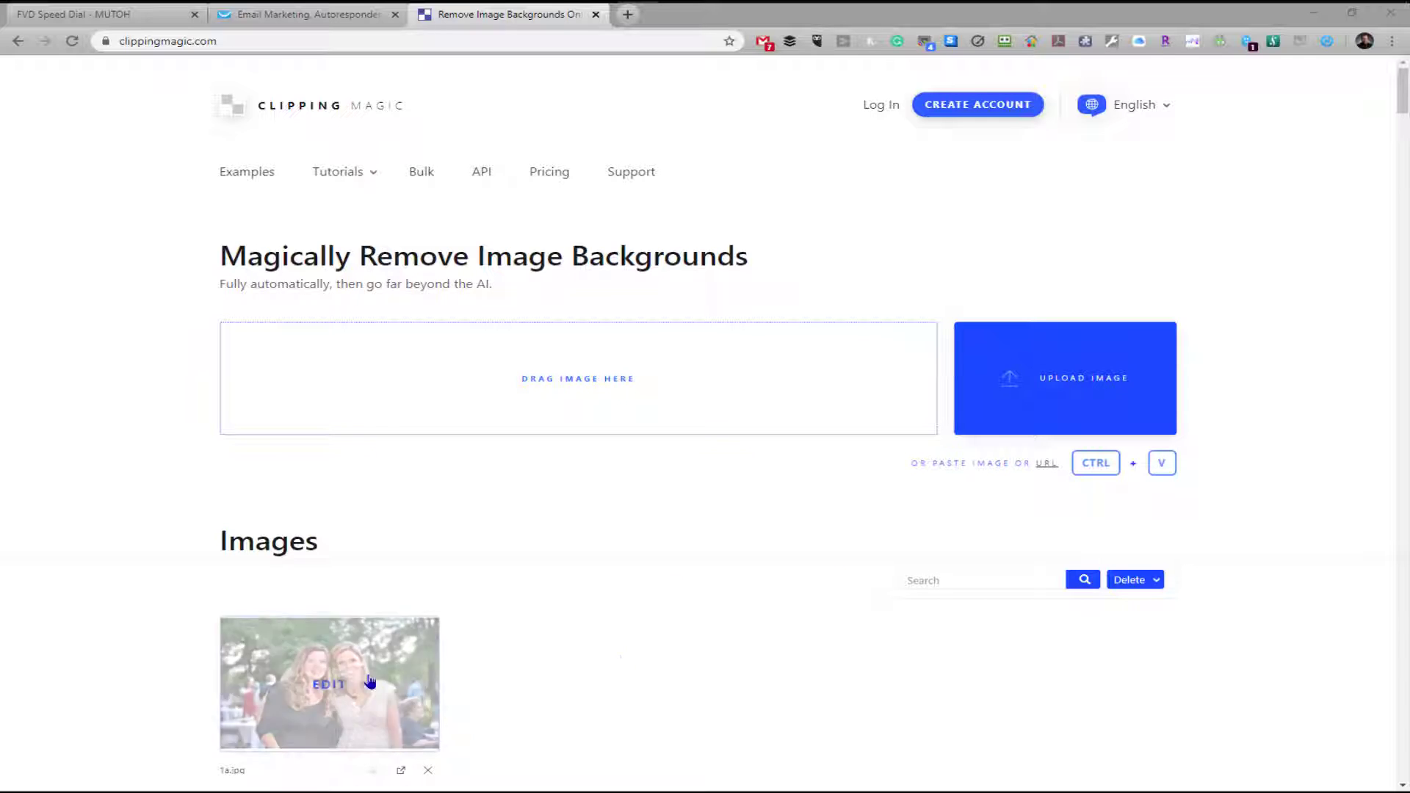
{"action": "left_click", "coordinate": [326, 688]}
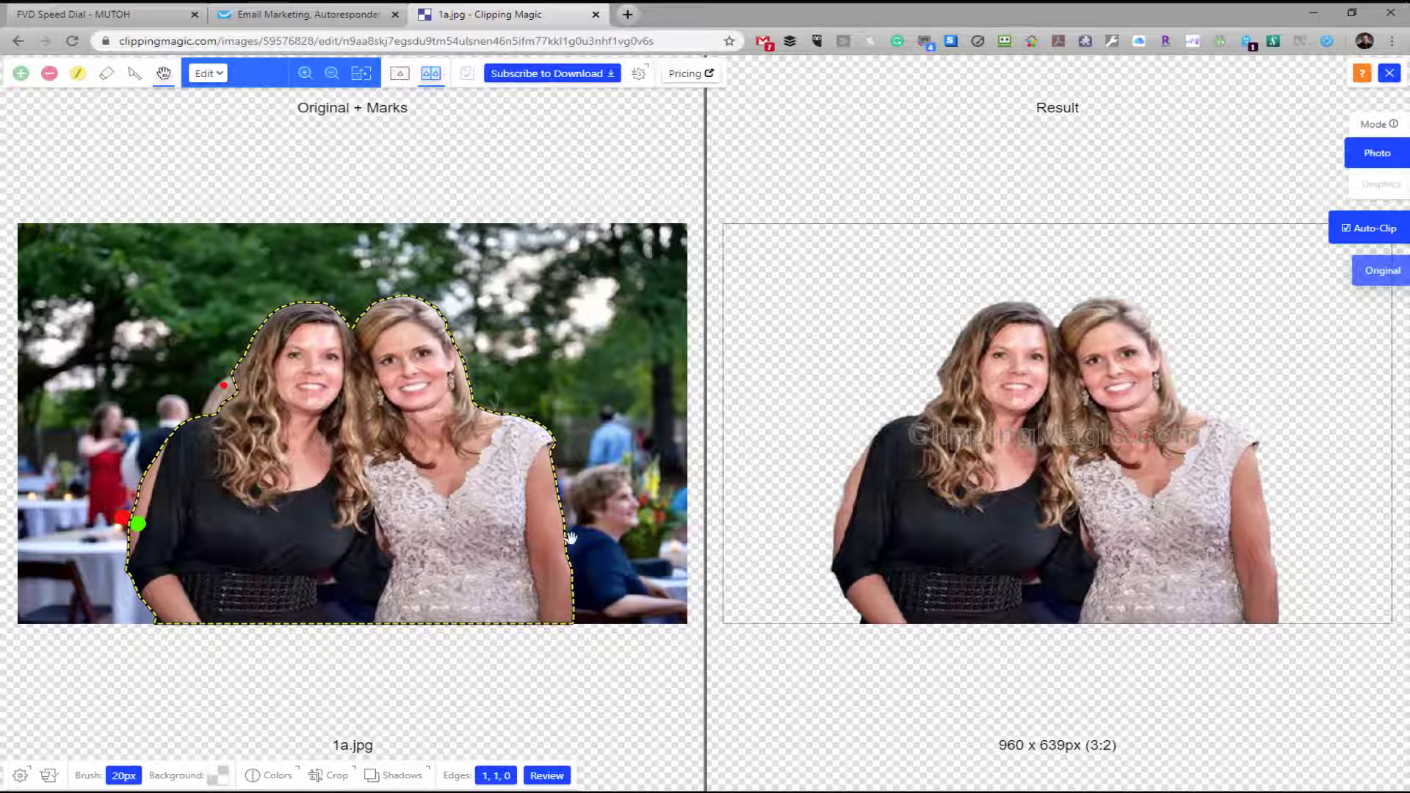
{"action": "scroll", "coordinate": [959, 483], "scroll_direction": "up", "scroll_amount": 3}
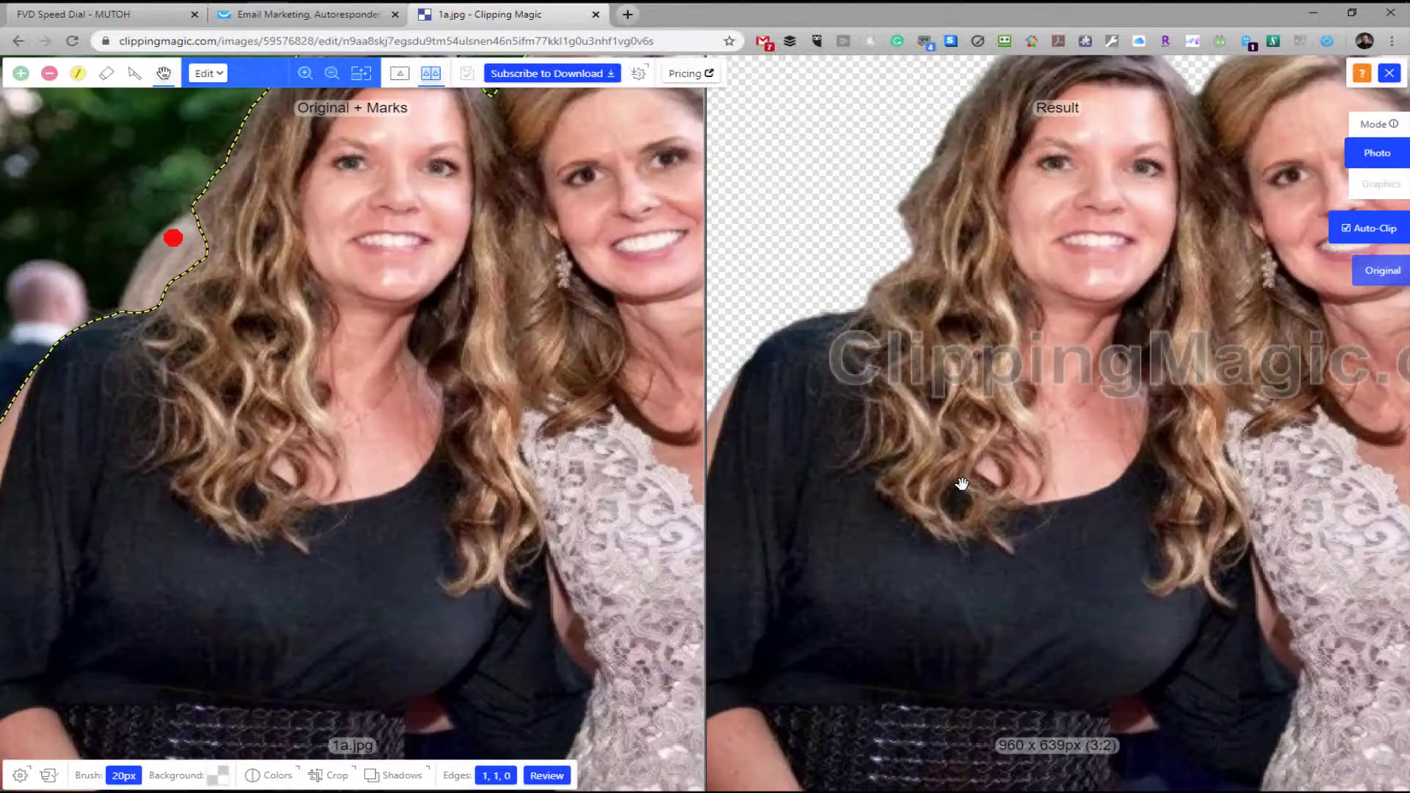
{"action": "scroll", "coordinate": [962, 484], "scroll_direction": "down", "scroll_amount": 3}
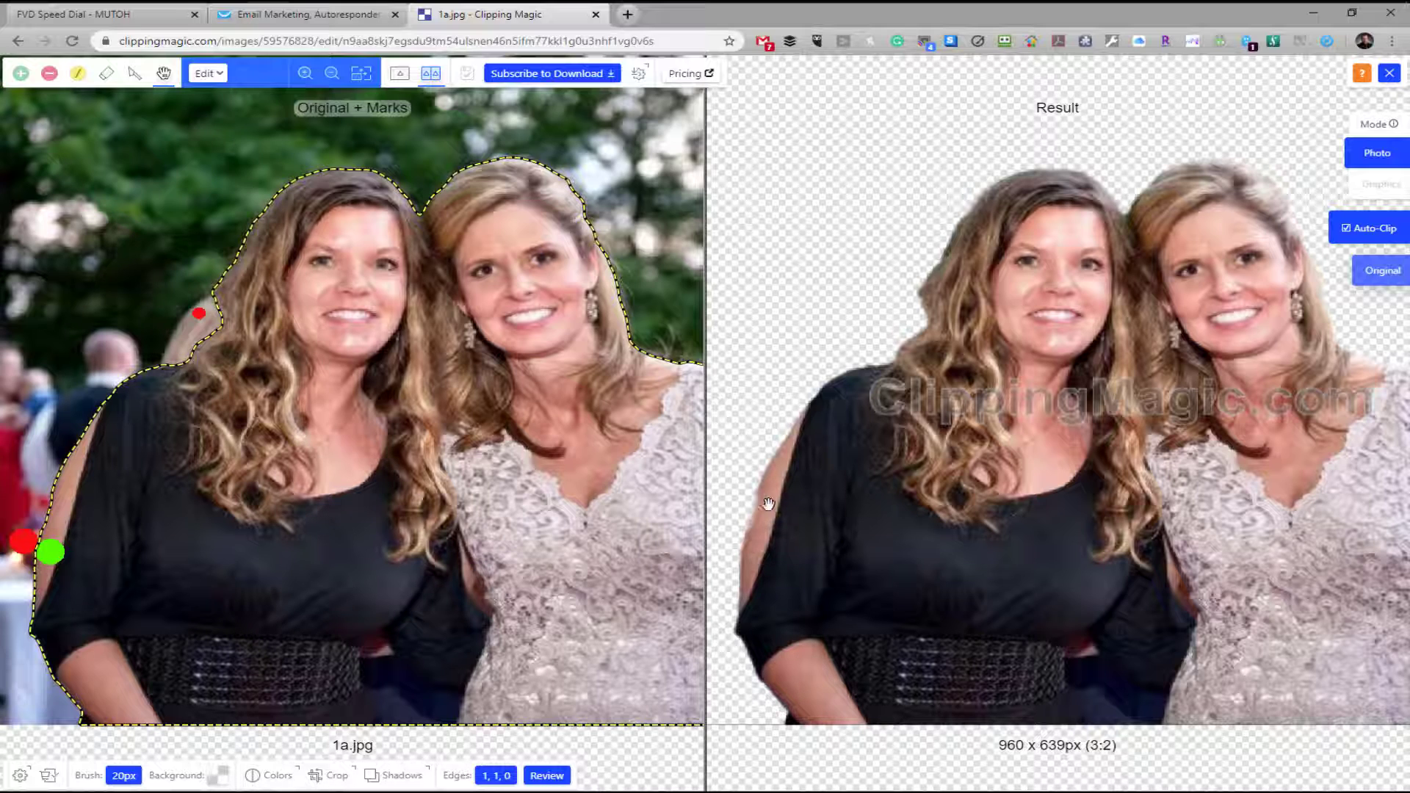
{"action": "scroll", "coordinate": [270, 534], "scroll_direction": "up", "scroll_amount": 2}
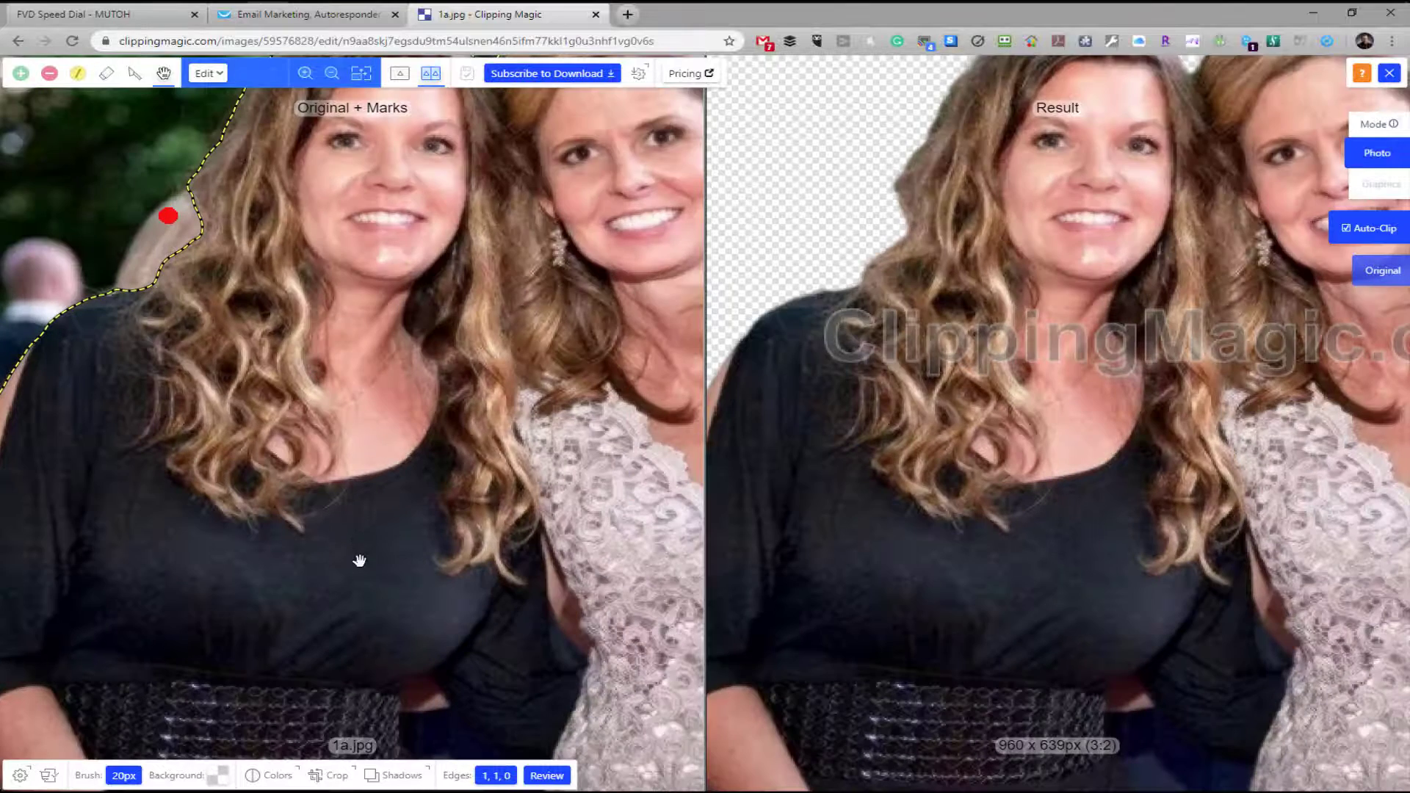
- Mark a spot on the outer edge of the black-dressed woman's bare arm as foreground to keep and dismiss the marking tip
{"action": "left_click_drag", "start_coordinate": [916, 586], "coordinate": [1177, 586]}
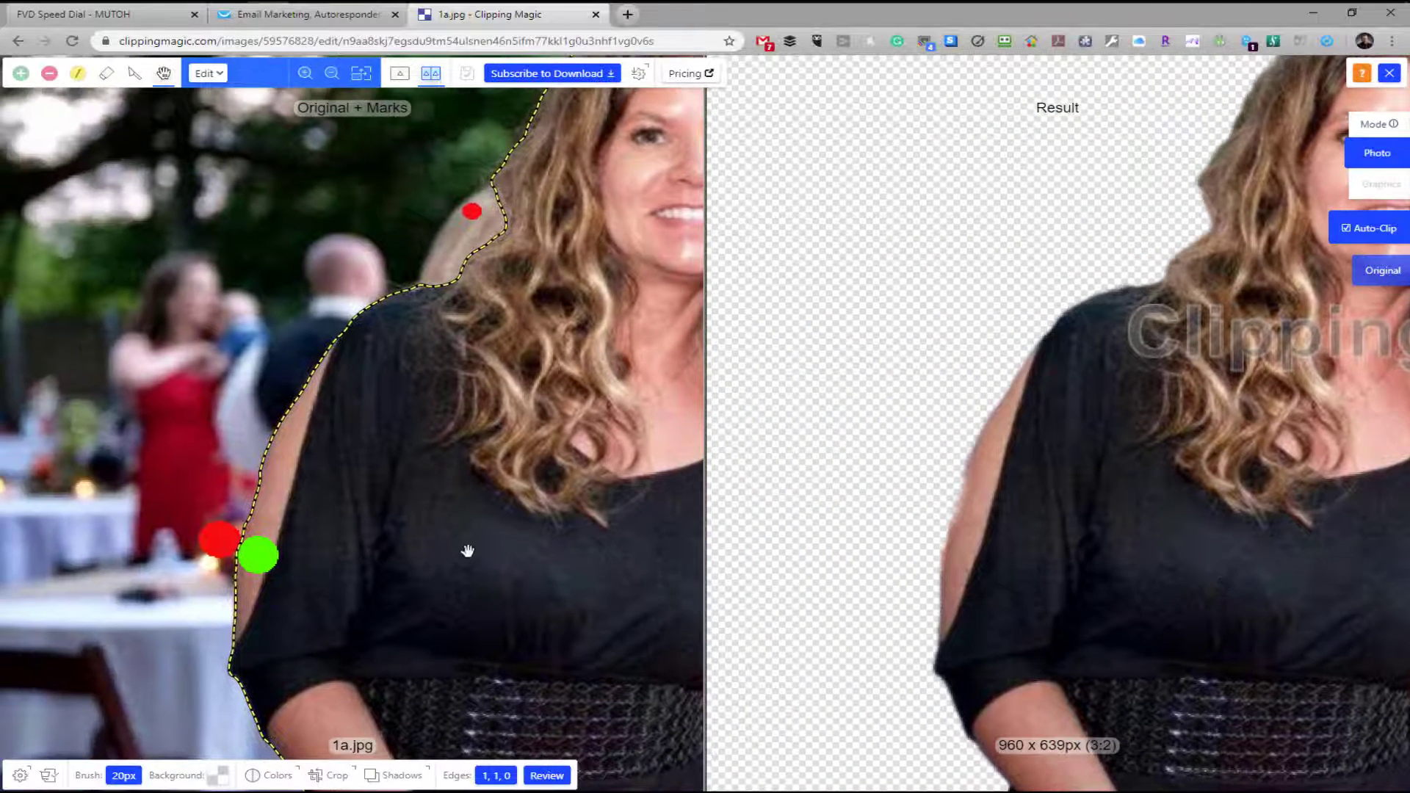
{"action": "left_click", "coordinate": [21, 73]}
{"action": "left_click", "coordinate": [239, 529]}
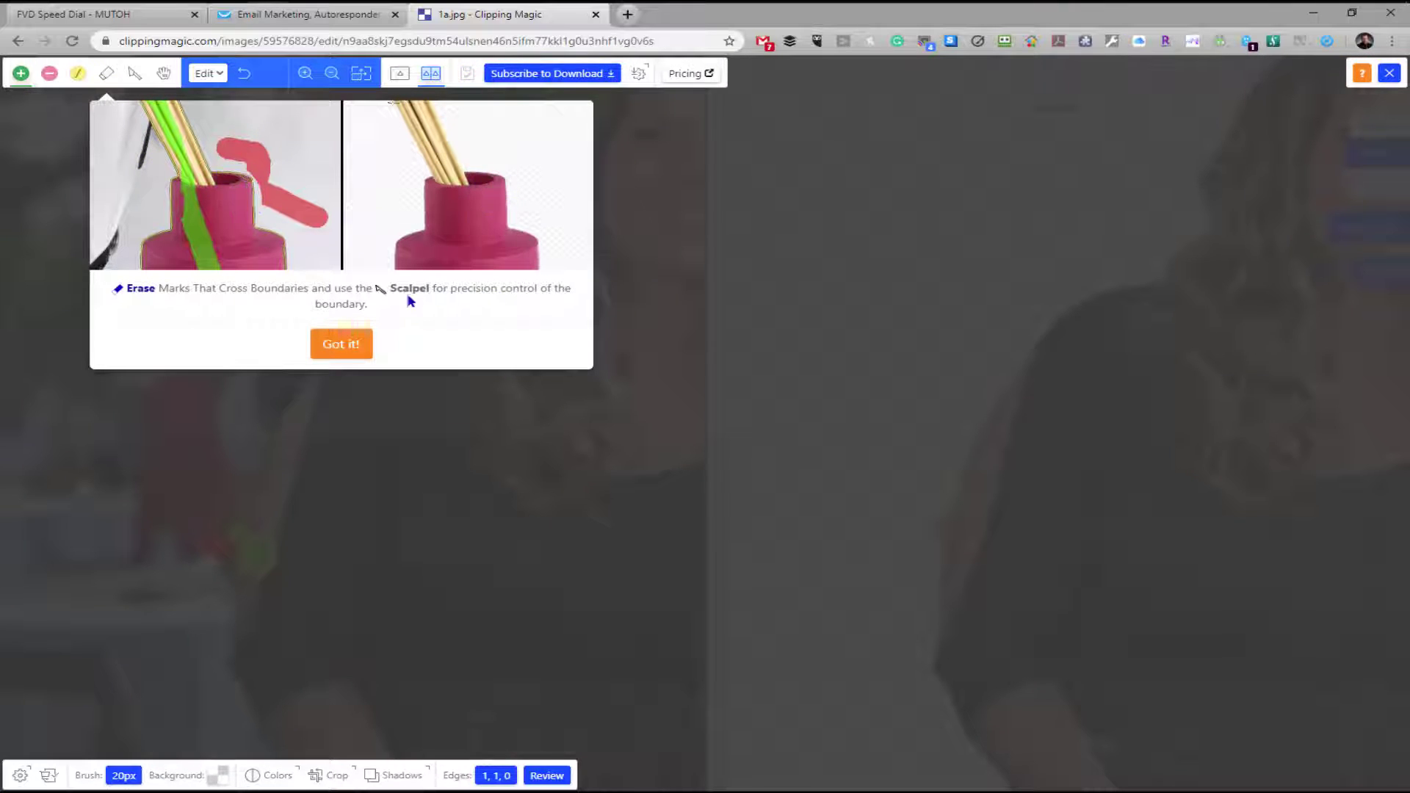
{"action": "left_click", "coordinate": [343, 349]}
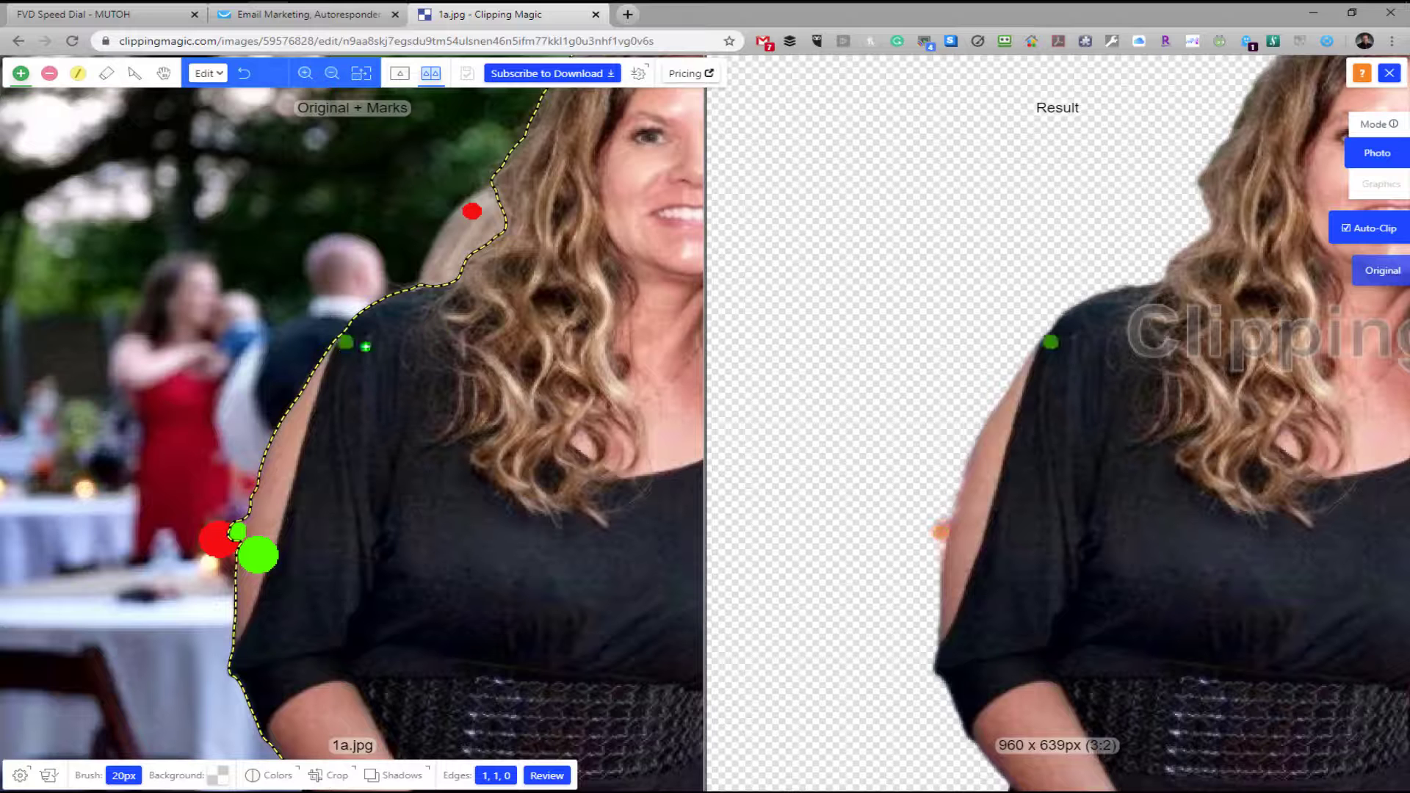
- Cut a precise boundary along the outer edge of the black-dressed woman's arm with the Scalpel
{"action": "left_click", "coordinate": [133, 76]}
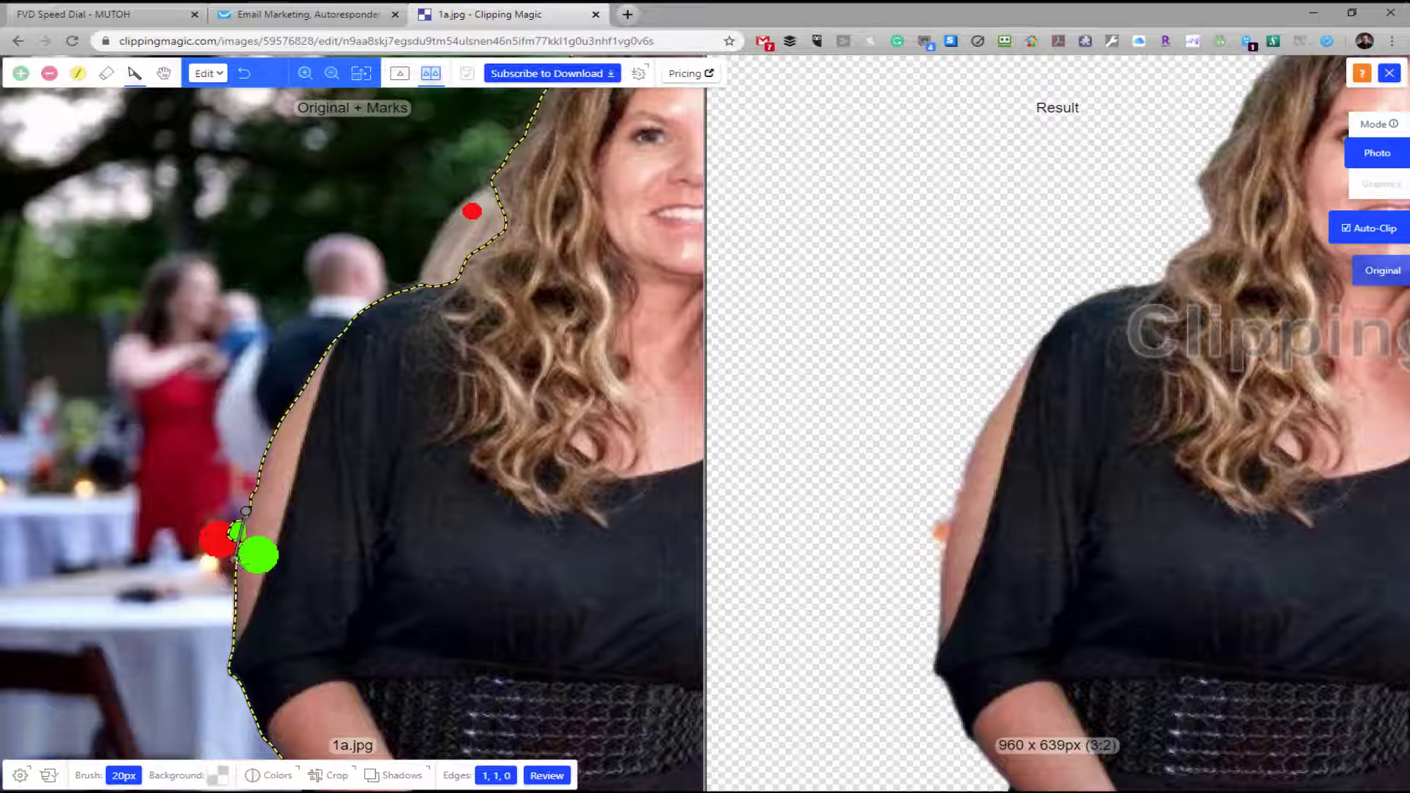
{"action": "left_click", "coordinate": [237, 561]}
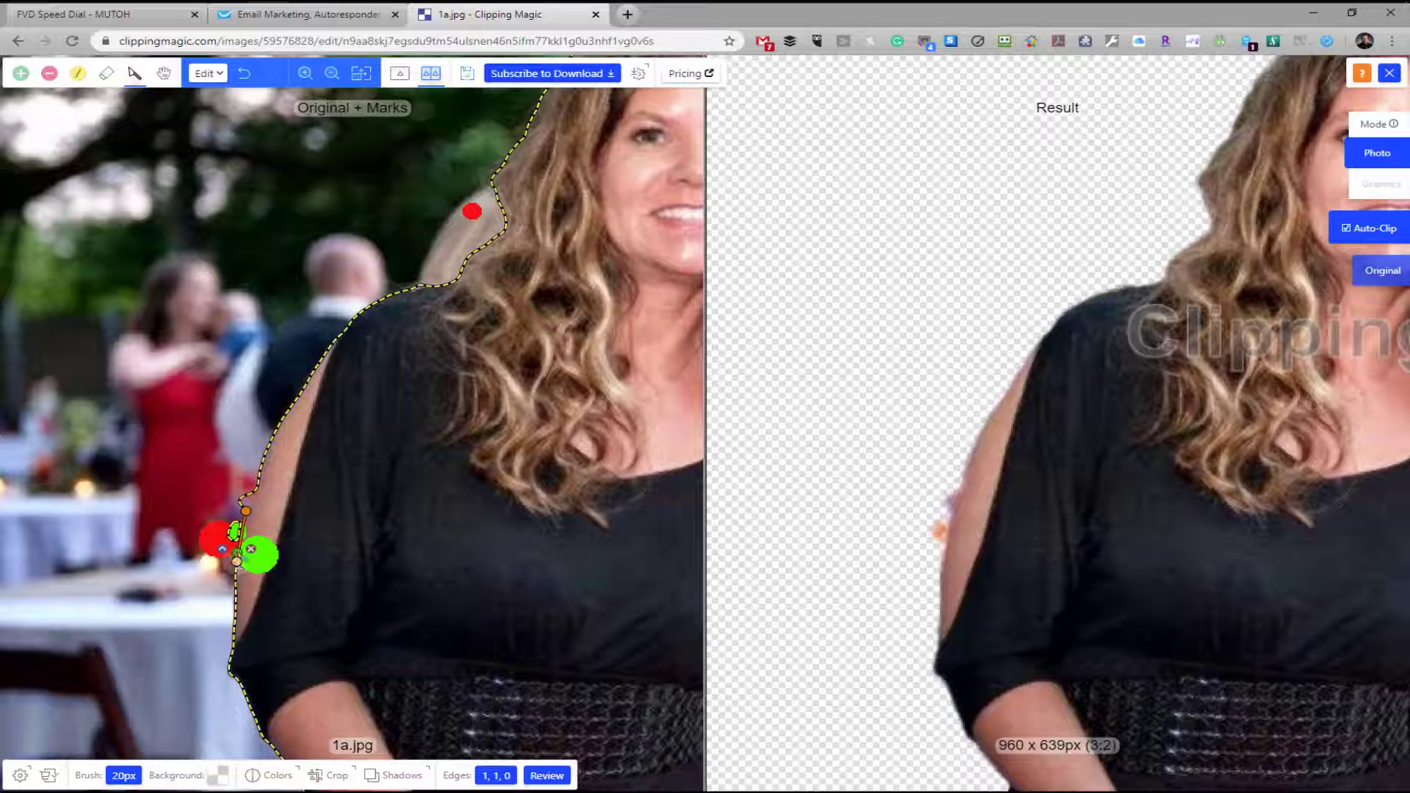
{"action": "key", "text": "p"}
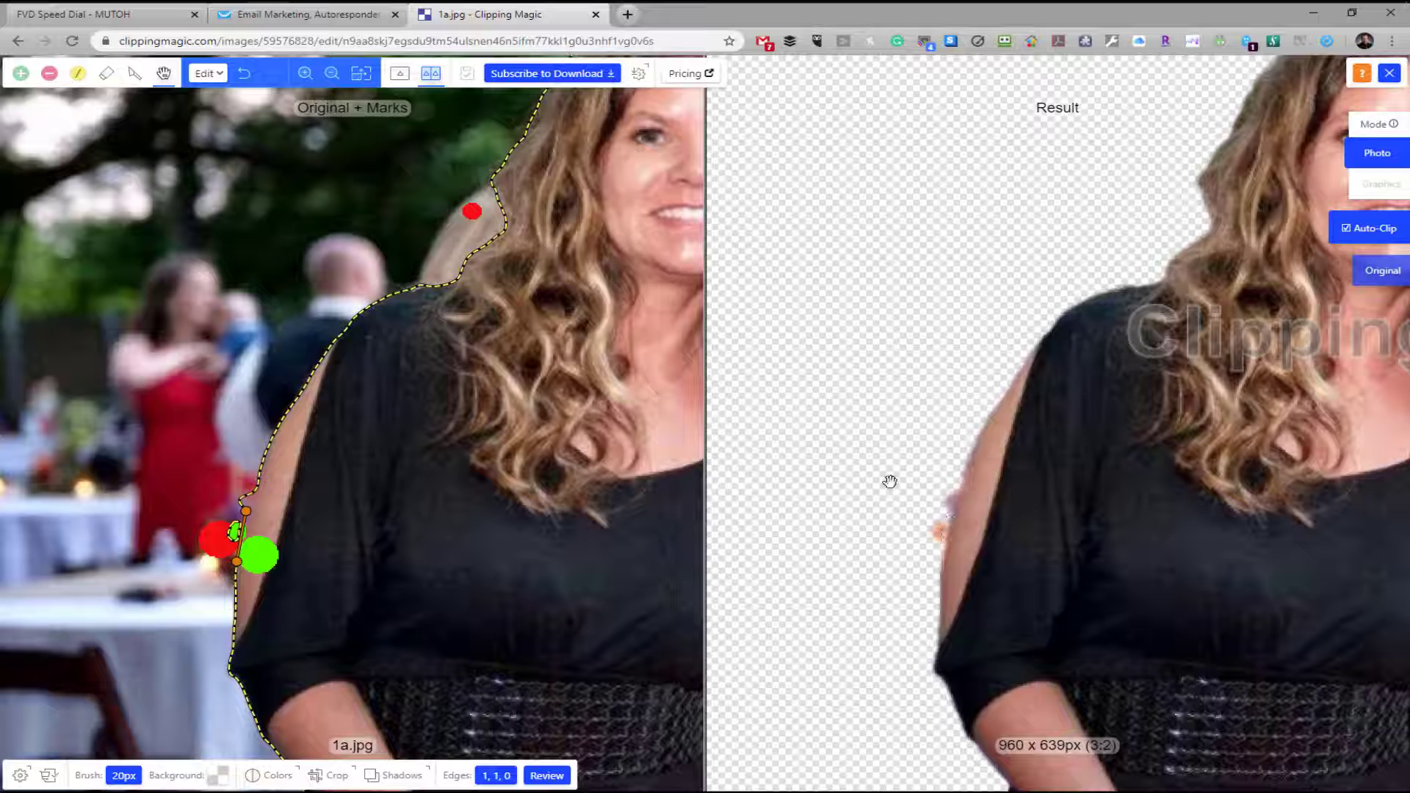
{"action": "key", "text": "s"}
{"action": "left_click", "coordinate": [254, 488]}
{"action": "left_click", "coordinate": [246, 511]}
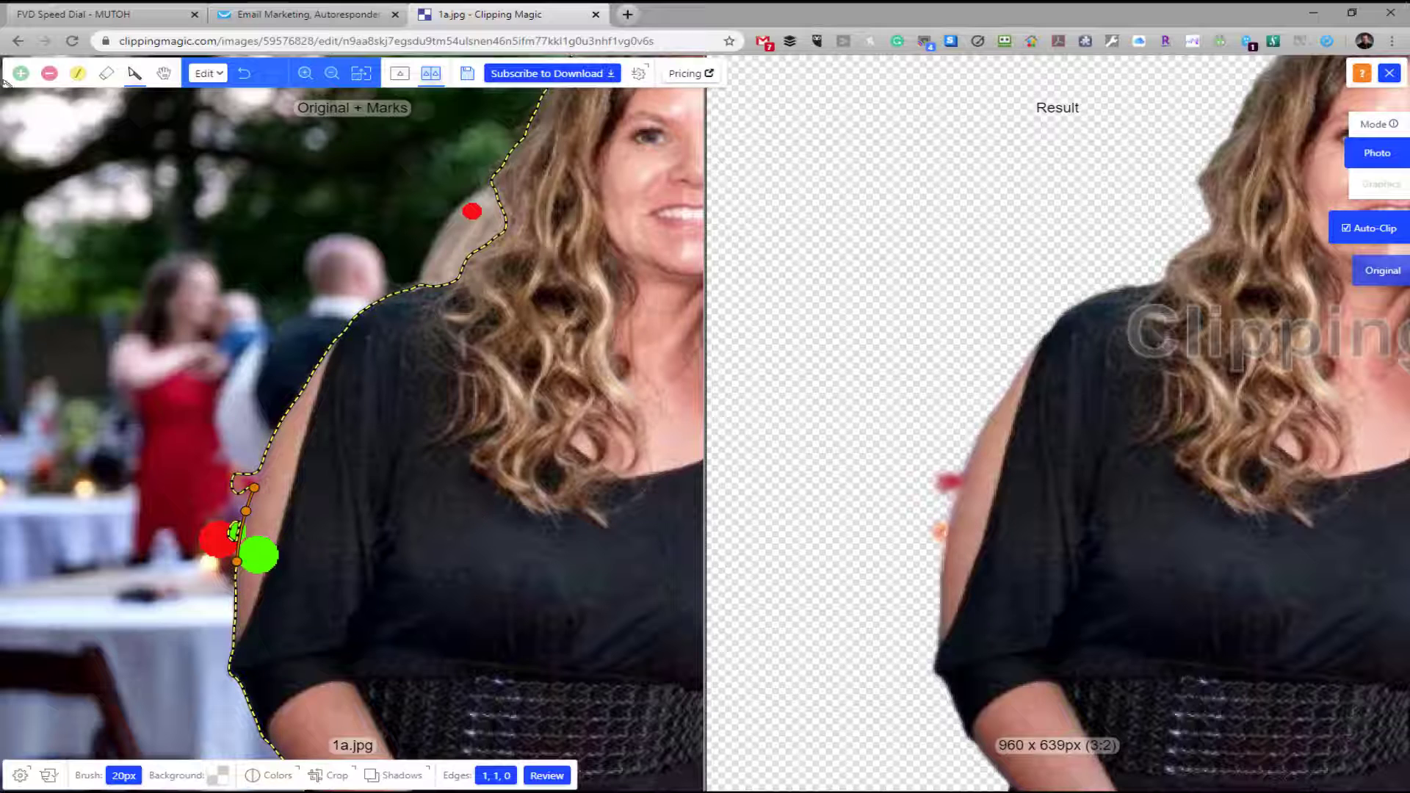
- Mark the background strip just outside the black-dressed woman's arm for removal and review the whole cutout
{"action": "left_click", "coordinate": [49, 72]}
{"action": "left_click", "coordinate": [252, 471]}
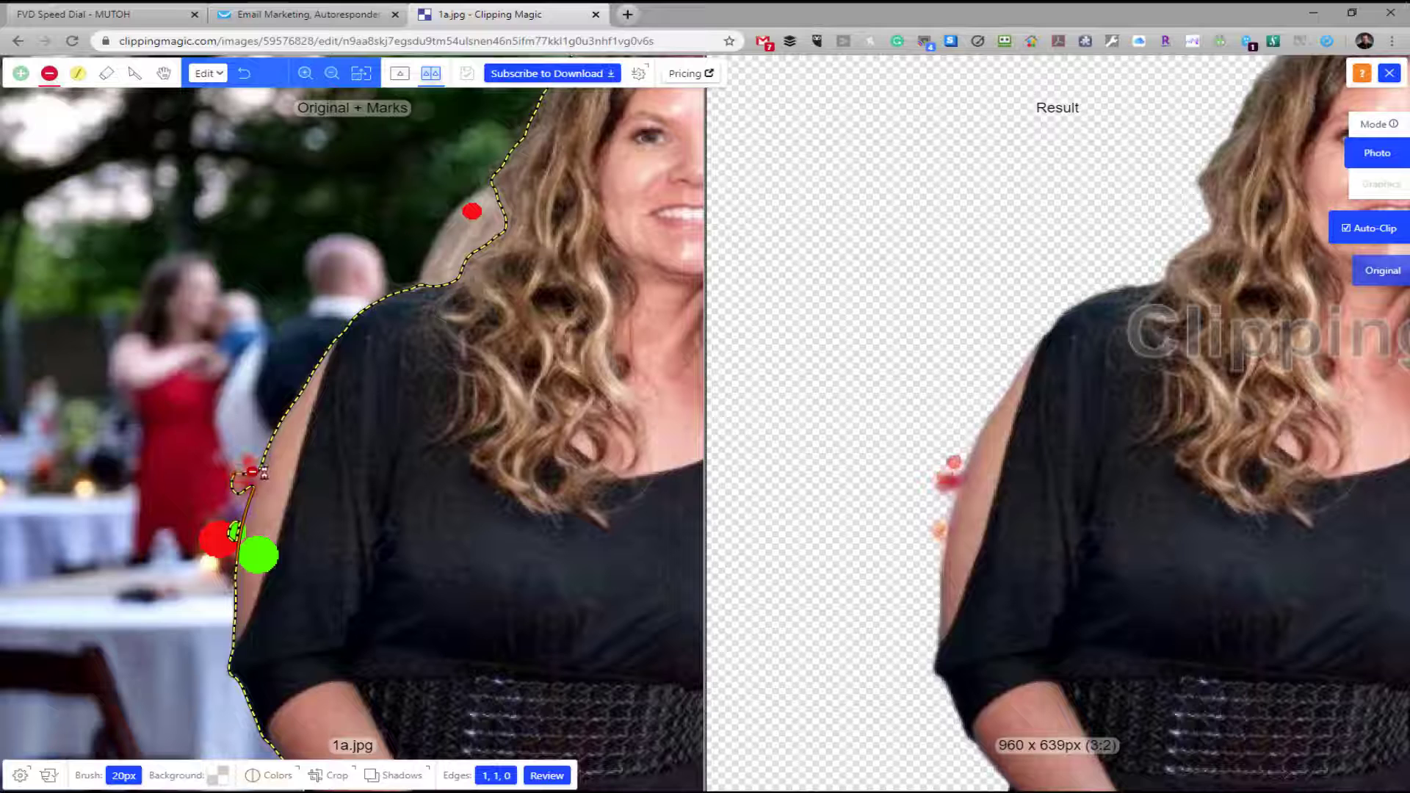
{"action": "left_click_drag", "start_coordinate": [252, 471], "coordinate": [224, 506]}
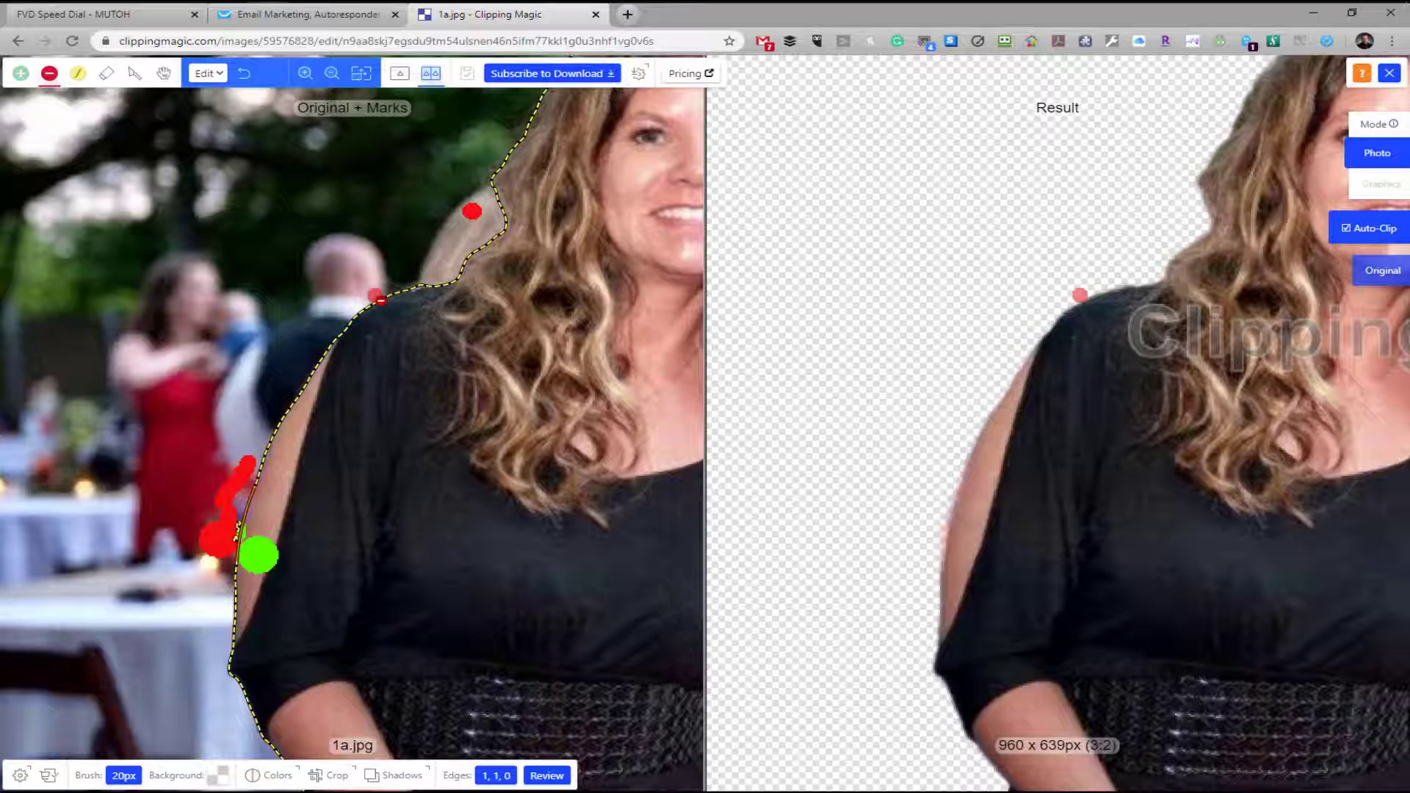
{"action": "scroll", "coordinate": [367, 435], "scroll_direction": "down", "scroll_amount": 5}
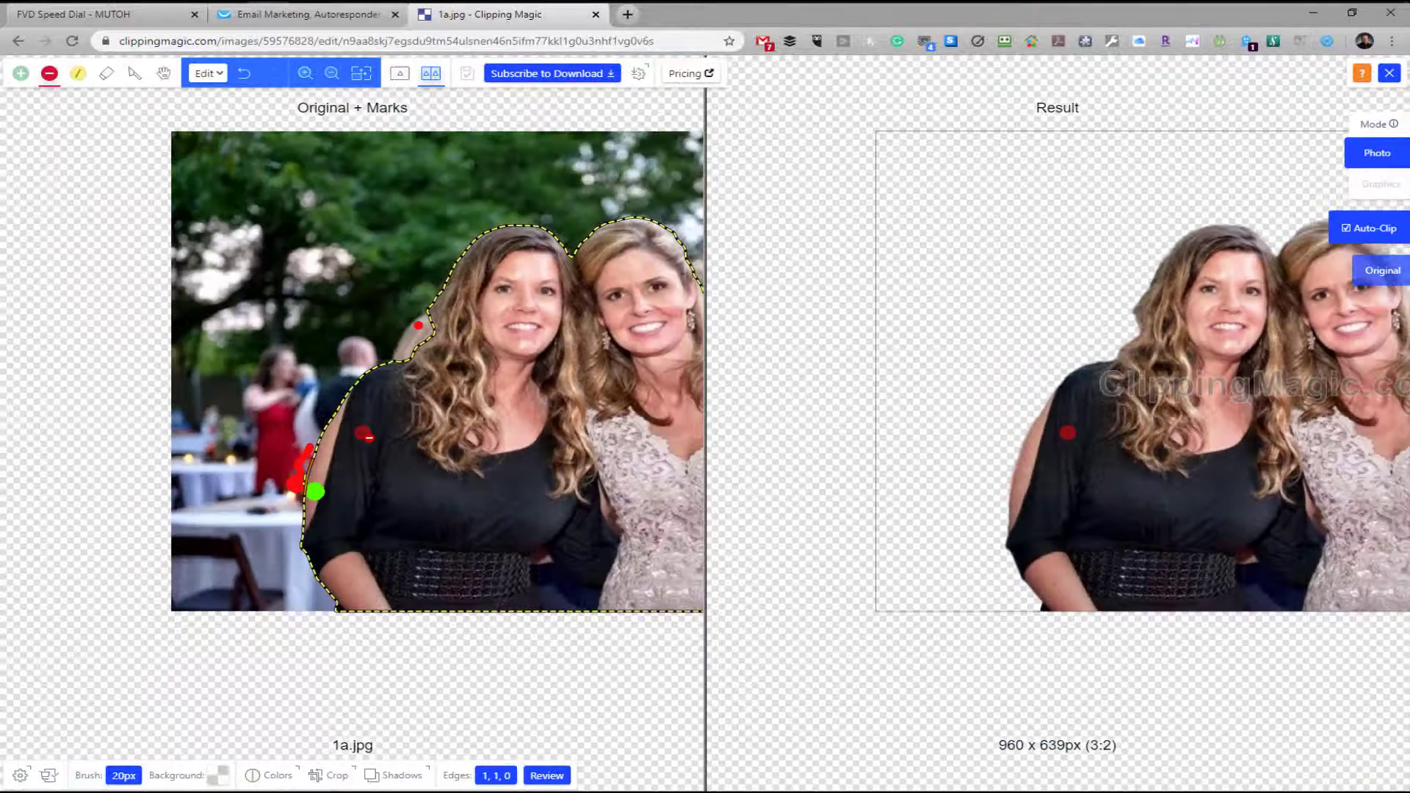
{"action": "key", "text": "space"}
{"action": "scroll", "coordinate": [772, 530], "scroll_direction": "down", "scroll_amount": 1}
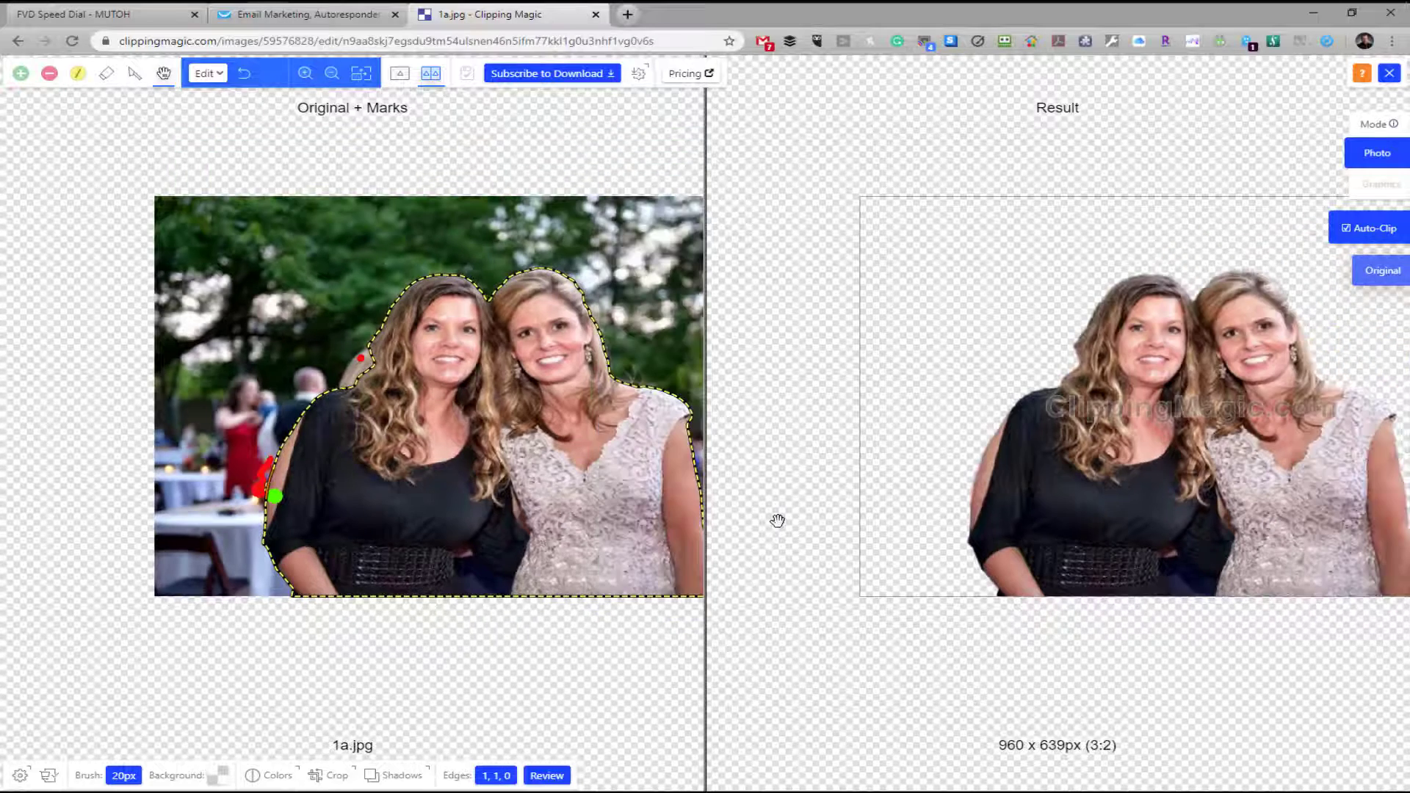
{"action": "mouse_move", "coordinate": [1093, 631]}
{"action": "left_mouse_down"}
{"action": "mouse_move", "coordinate": [1008, 643]}
{"action": "mouse_move", "coordinate": [1018, 633]}
{"action": "left_mouse_up"}
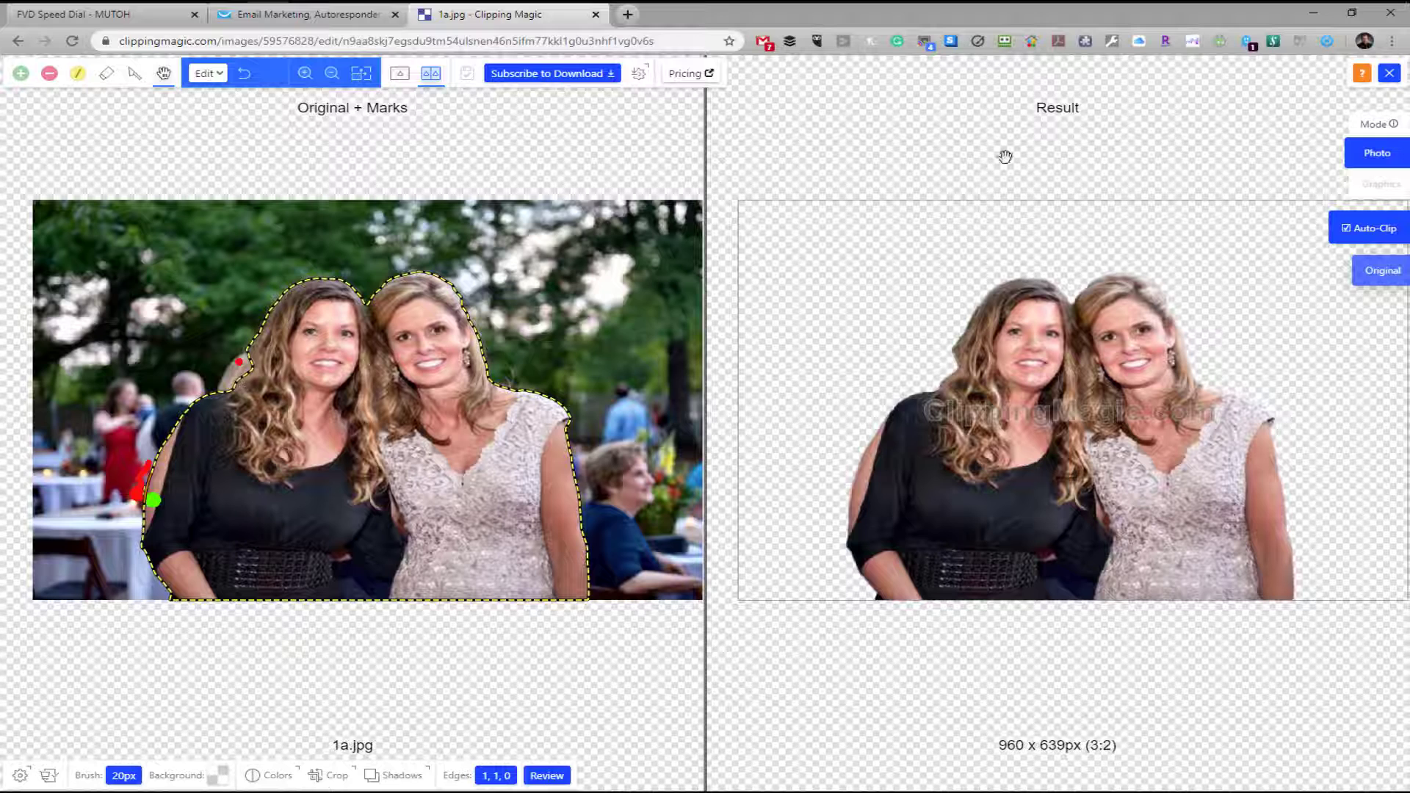
- Switch to PhotoScissors and open 1a.jpg from the JPG Images folder
{"action": "mouse_move", "coordinate": [619, 7]}
{"action": "mouse_move", "coordinate": [556, 22]}
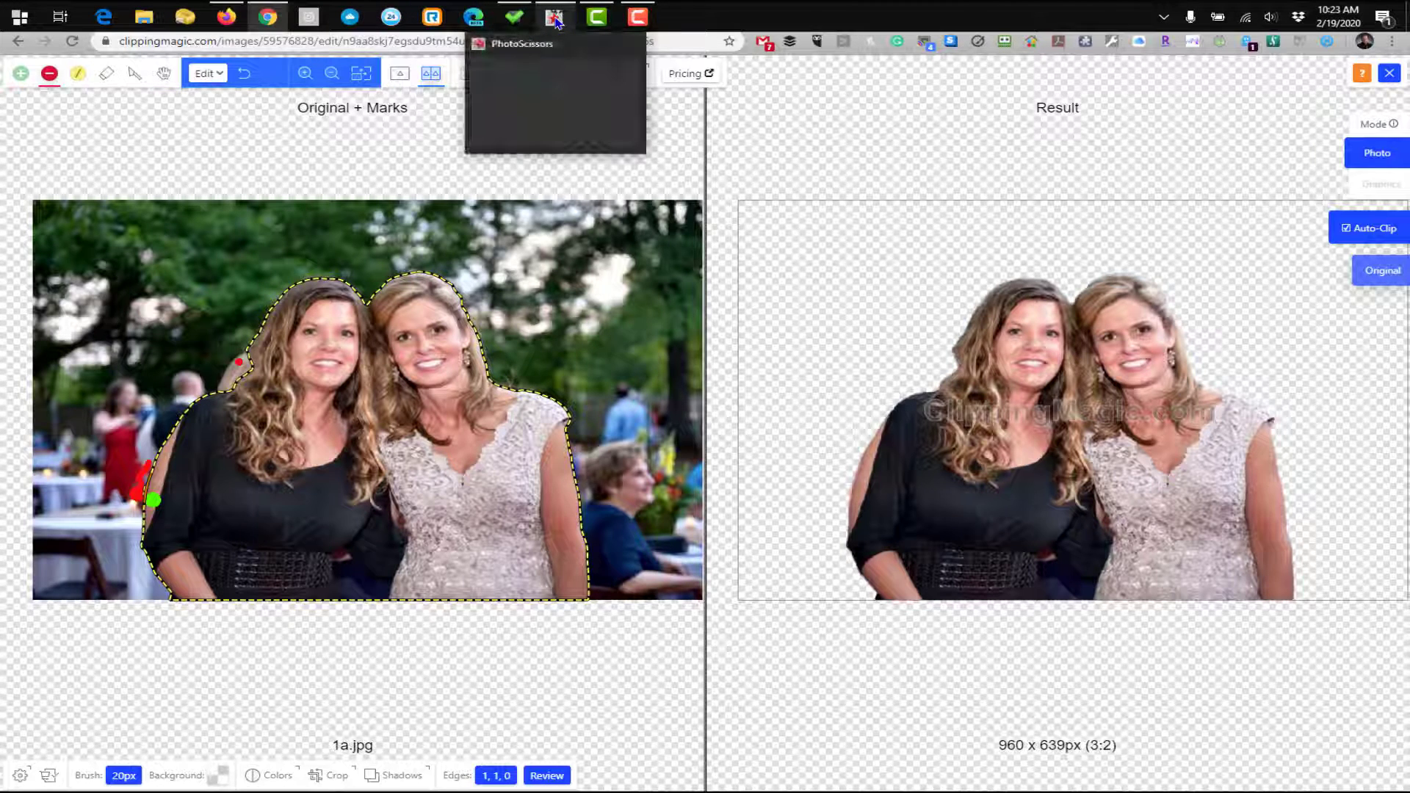
{"action": "left_click", "coordinate": [556, 22]}
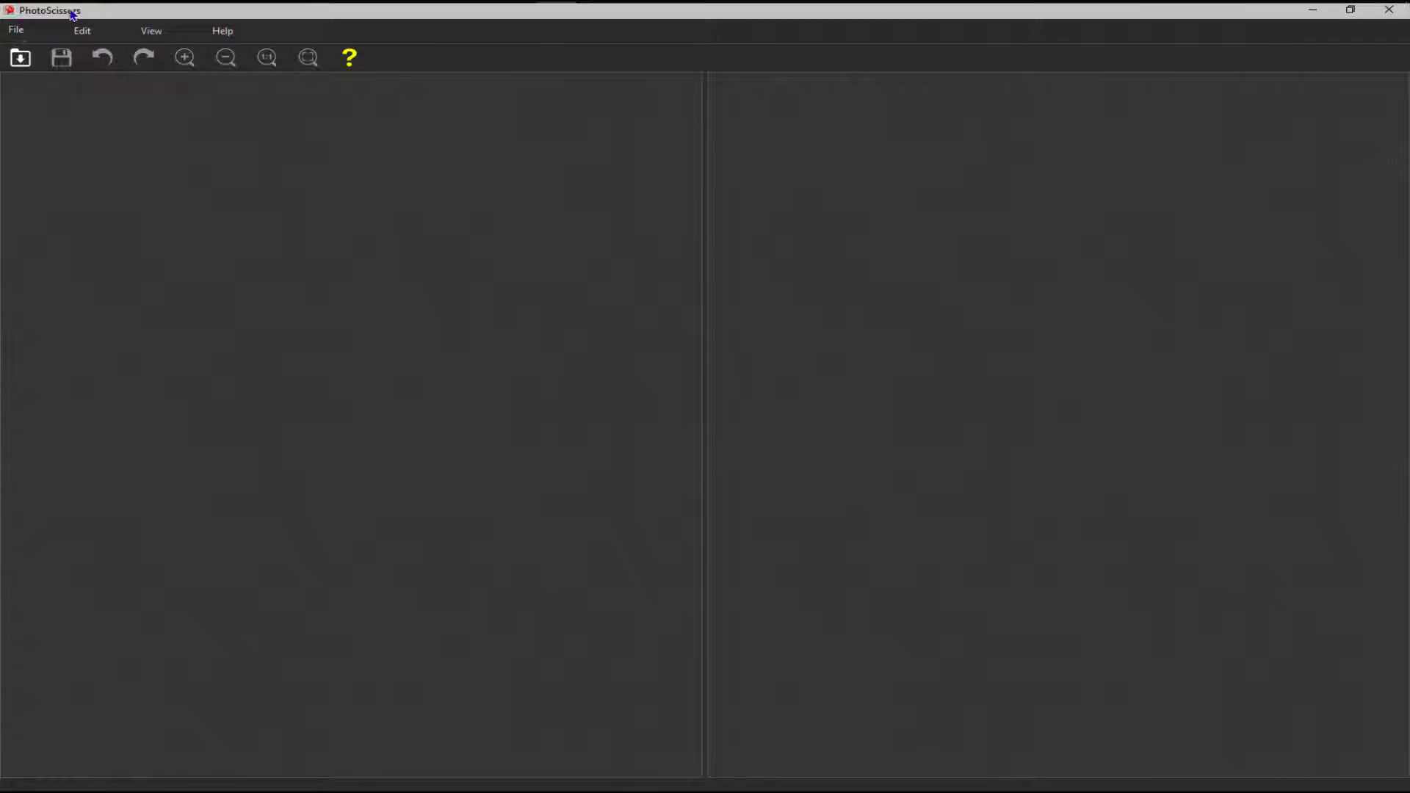
{"action": "left_click", "coordinate": [20, 59]}
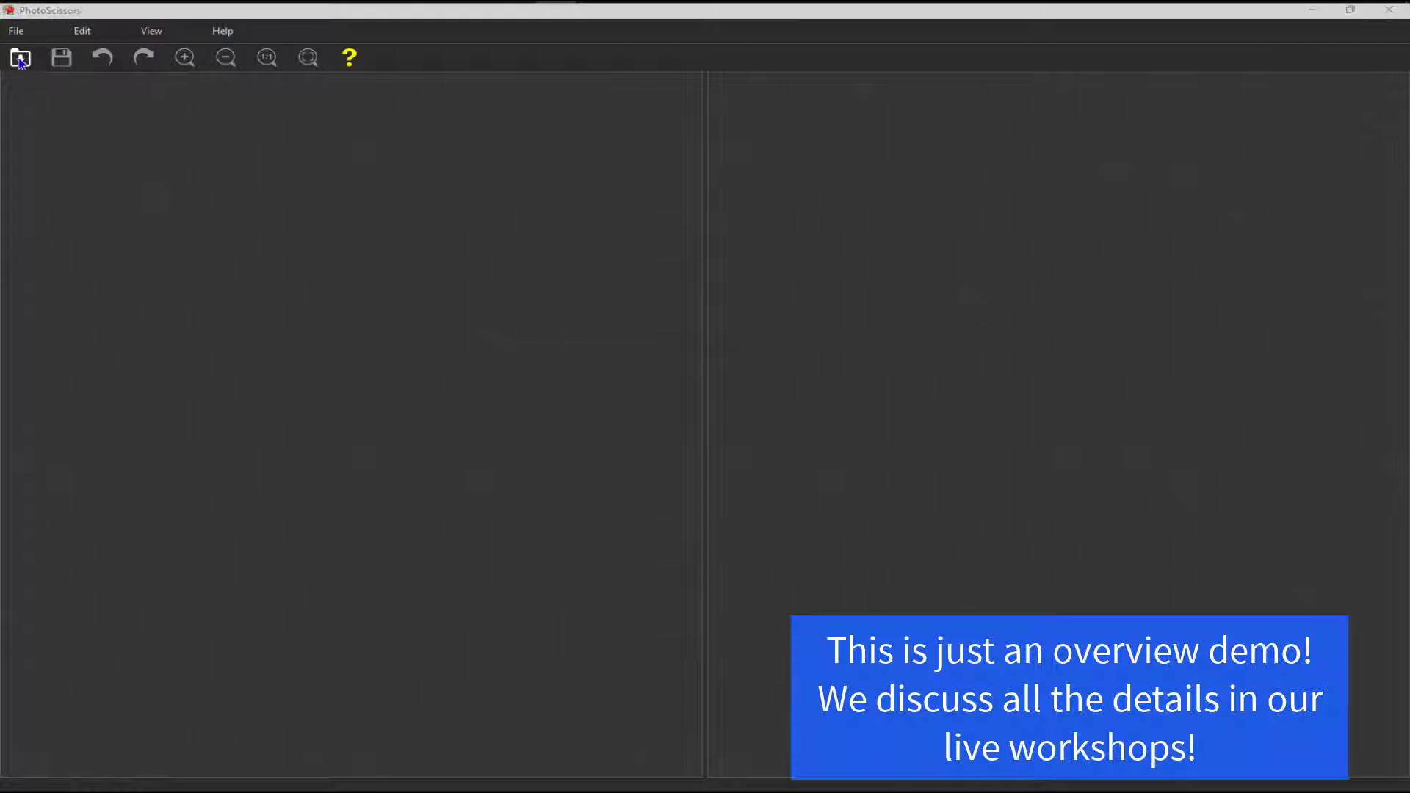
{"action": "left_click", "coordinate": [521, 148]}
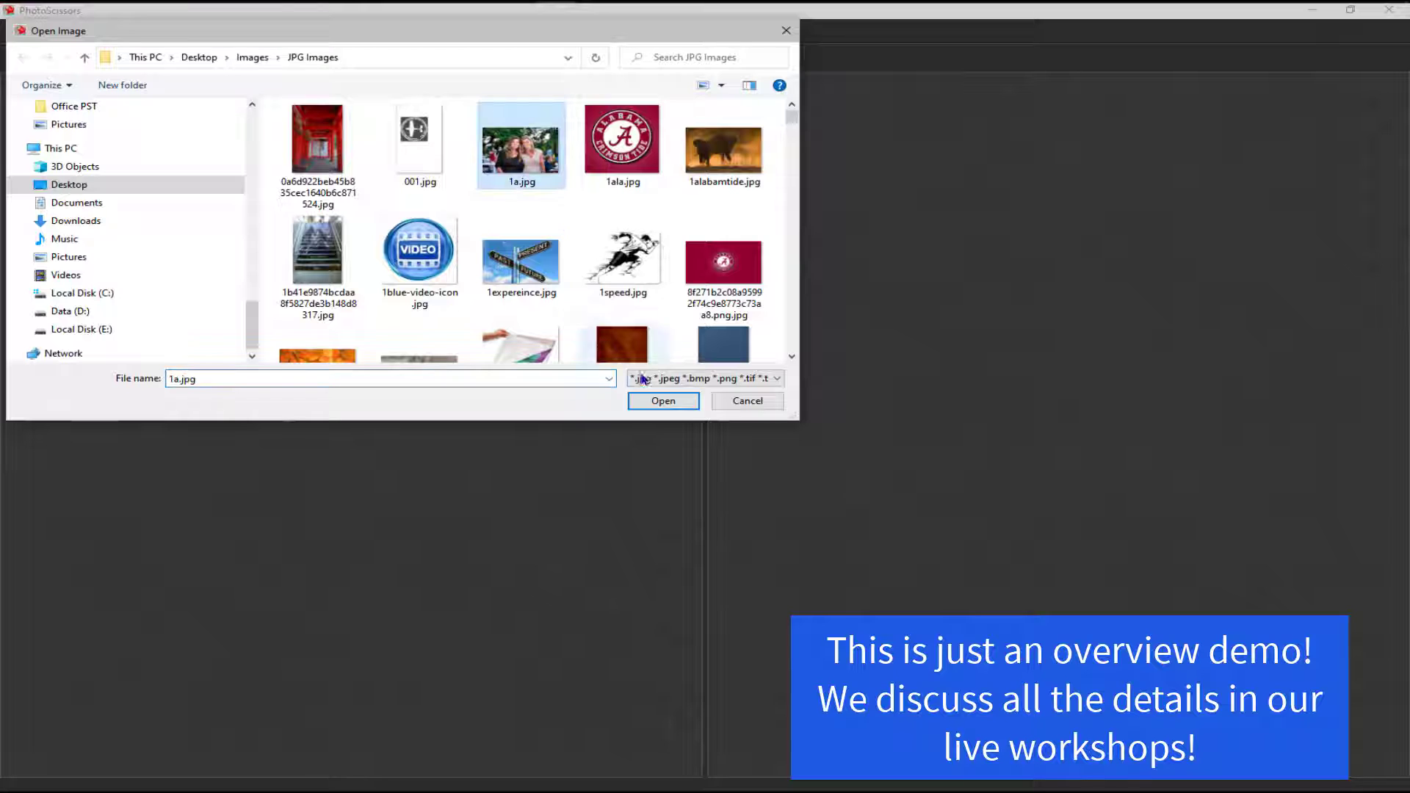
{"action": "left_click", "coordinate": [658, 401]}
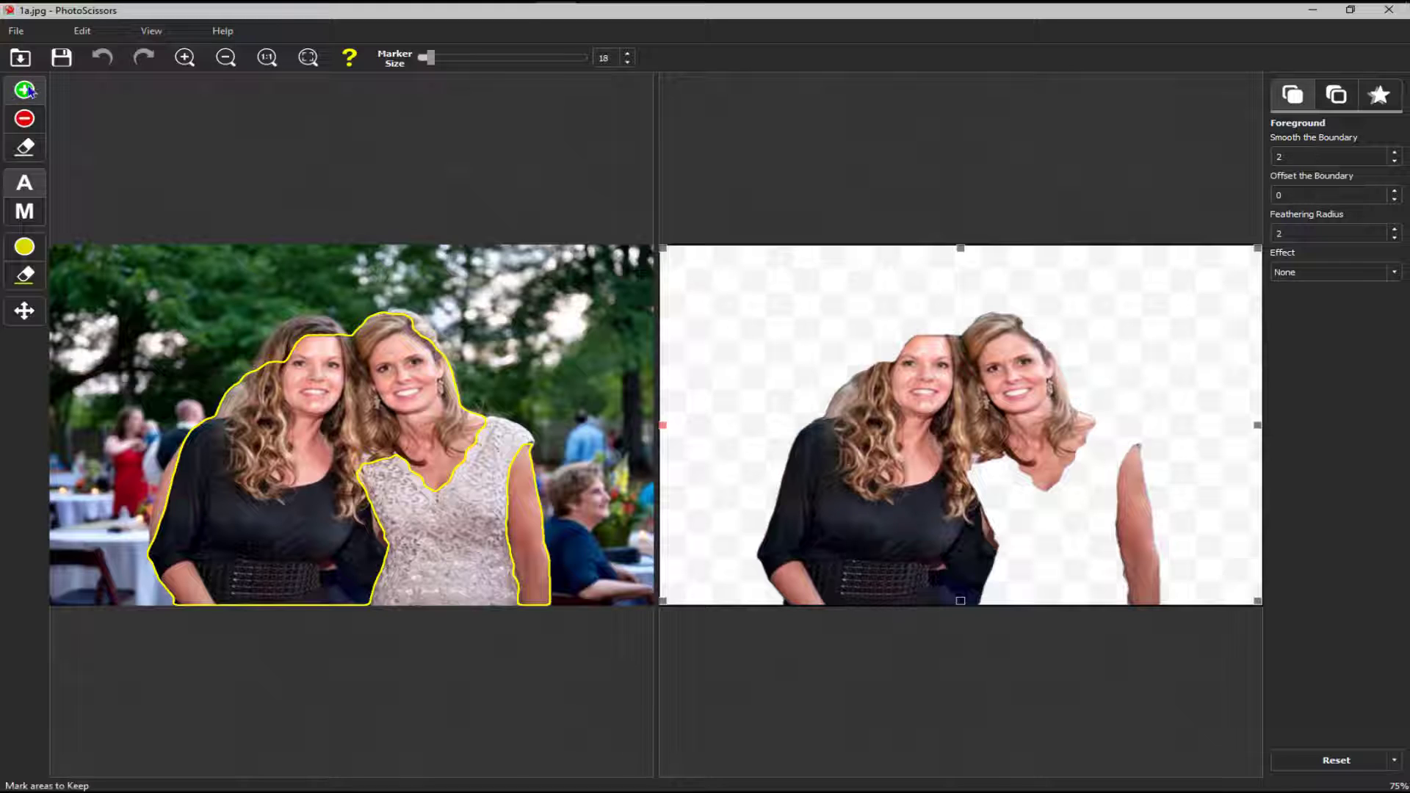
- Mark the dark-haired woman's crown, the lace dress and the side of the blonde woman's hair as areas to keep
{"action": "mouse_move", "coordinate": [273, 362]}
{"action": "left_mouse_down"}
{"action": "mouse_move", "coordinate": [316, 331]}
{"action": "mouse_move", "coordinate": [297, 322]}
{"action": "mouse_move", "coordinate": [330, 325]}
{"action": "left_mouse_up"}
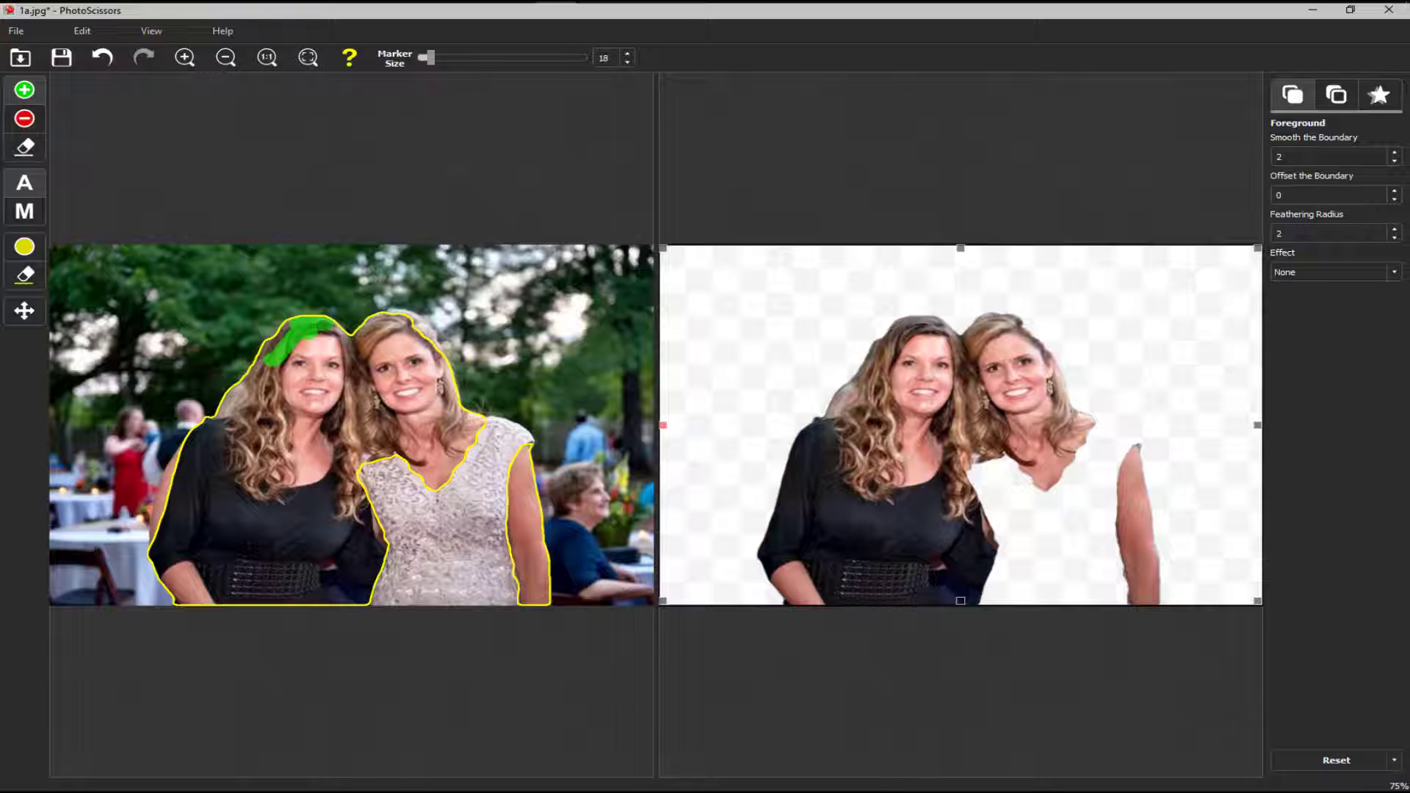
{"action": "left_click", "coordinate": [259, 386]}
{"action": "mouse_move", "coordinate": [480, 429]}
{"action": "left_mouse_down"}
{"action": "mouse_move", "coordinate": [515, 446]}
{"action": "mouse_move", "coordinate": [433, 514]}
{"action": "mouse_move", "coordinate": [478, 532]}
{"action": "mouse_move", "coordinate": [444, 581]}
{"action": "left_mouse_up"}
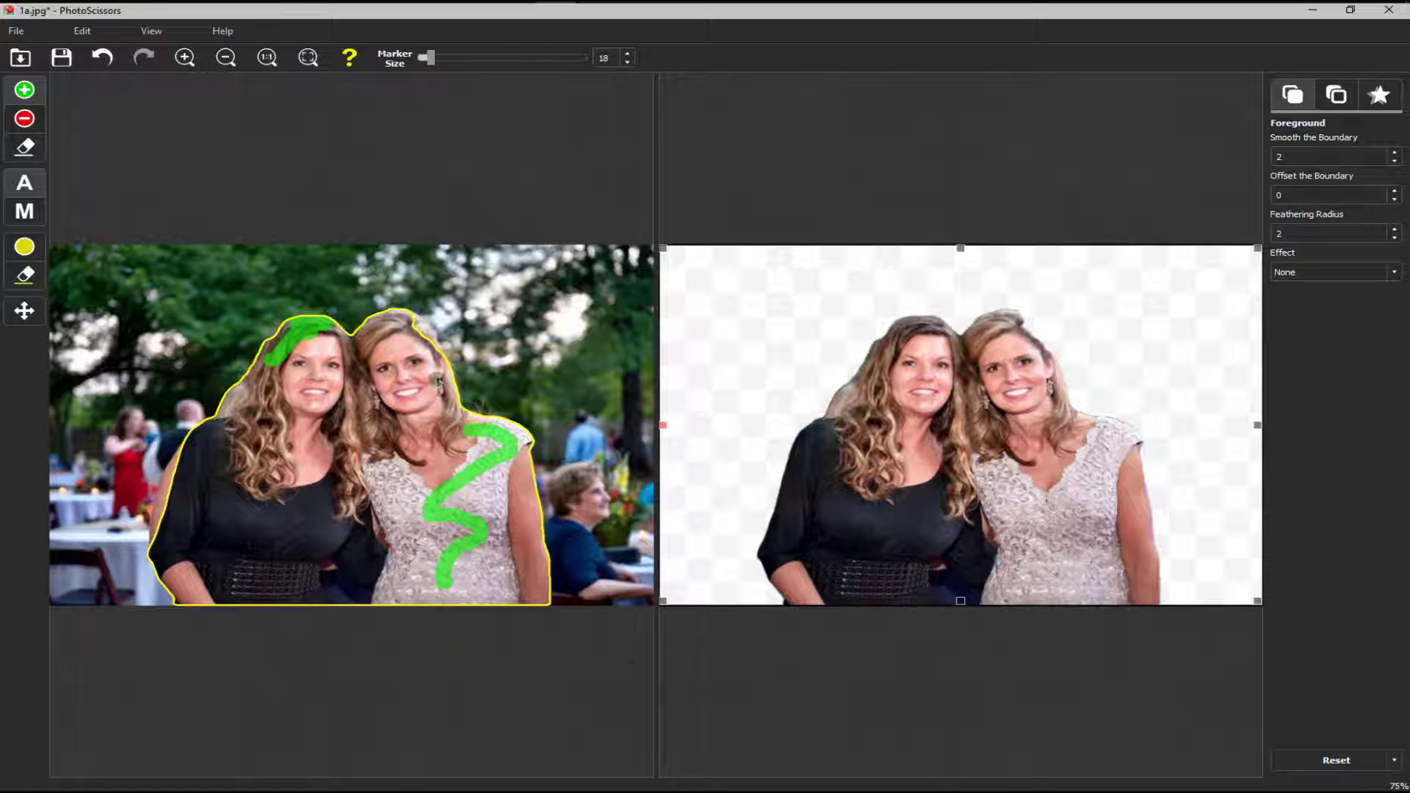
{"action": "left_click_drag", "start_coordinate": [410, 323], "coordinate": [434, 335]}
- Mark the background patches beside the dark-haired woman's shoulder and along the blonde woman's hair for removal
{"action": "scroll", "coordinate": [736, 418], "scroll_direction": "up", "scroll_amount": 3}
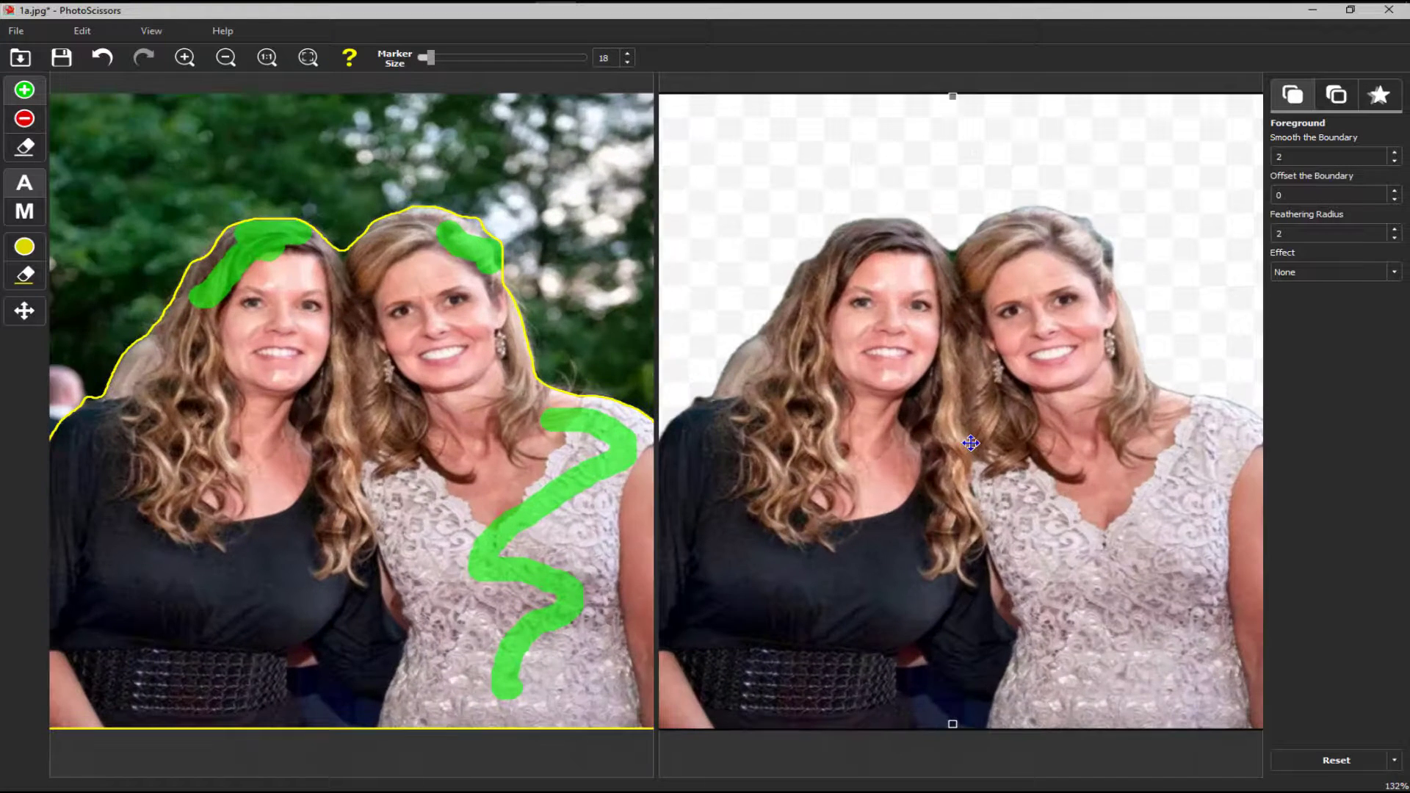
{"action": "scroll", "coordinate": [970, 443], "scroll_direction": "down", "scroll_amount": 1}
{"action": "scroll", "coordinate": [972, 443], "scroll_direction": "up", "scroll_amount": 1}
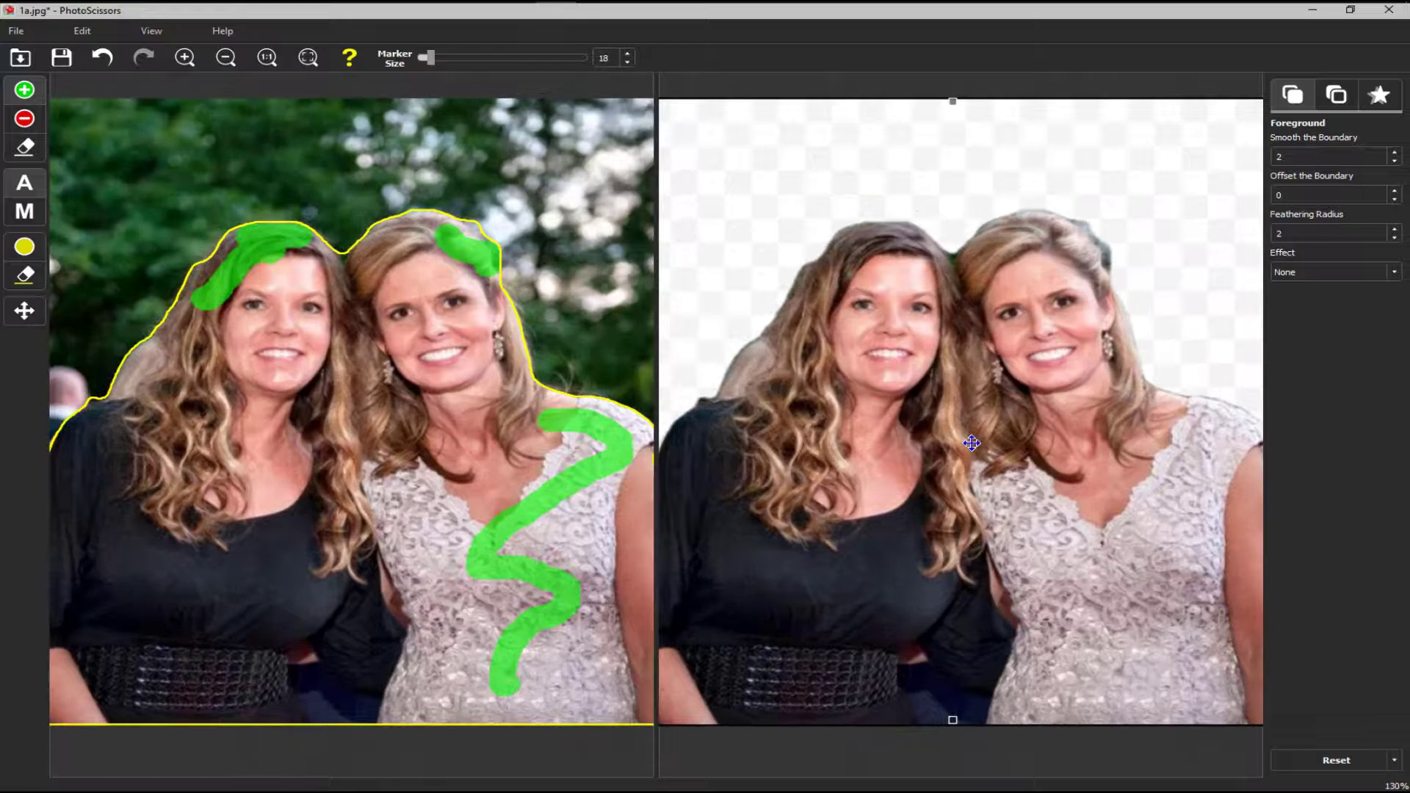
{"action": "left_click", "coordinate": [24, 118]}
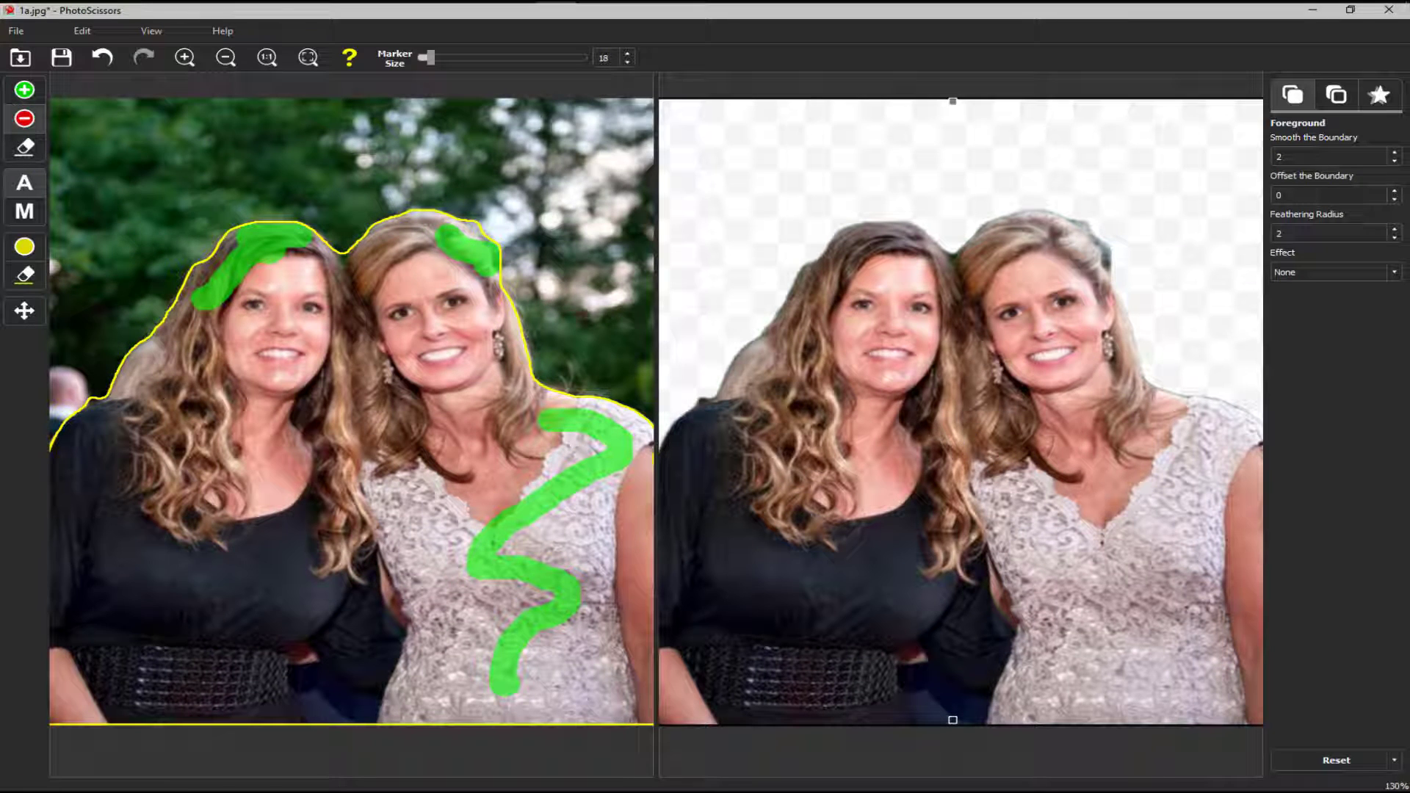
{"action": "left_click_drag", "start_coordinate": [145, 360], "coordinate": [116, 387]}
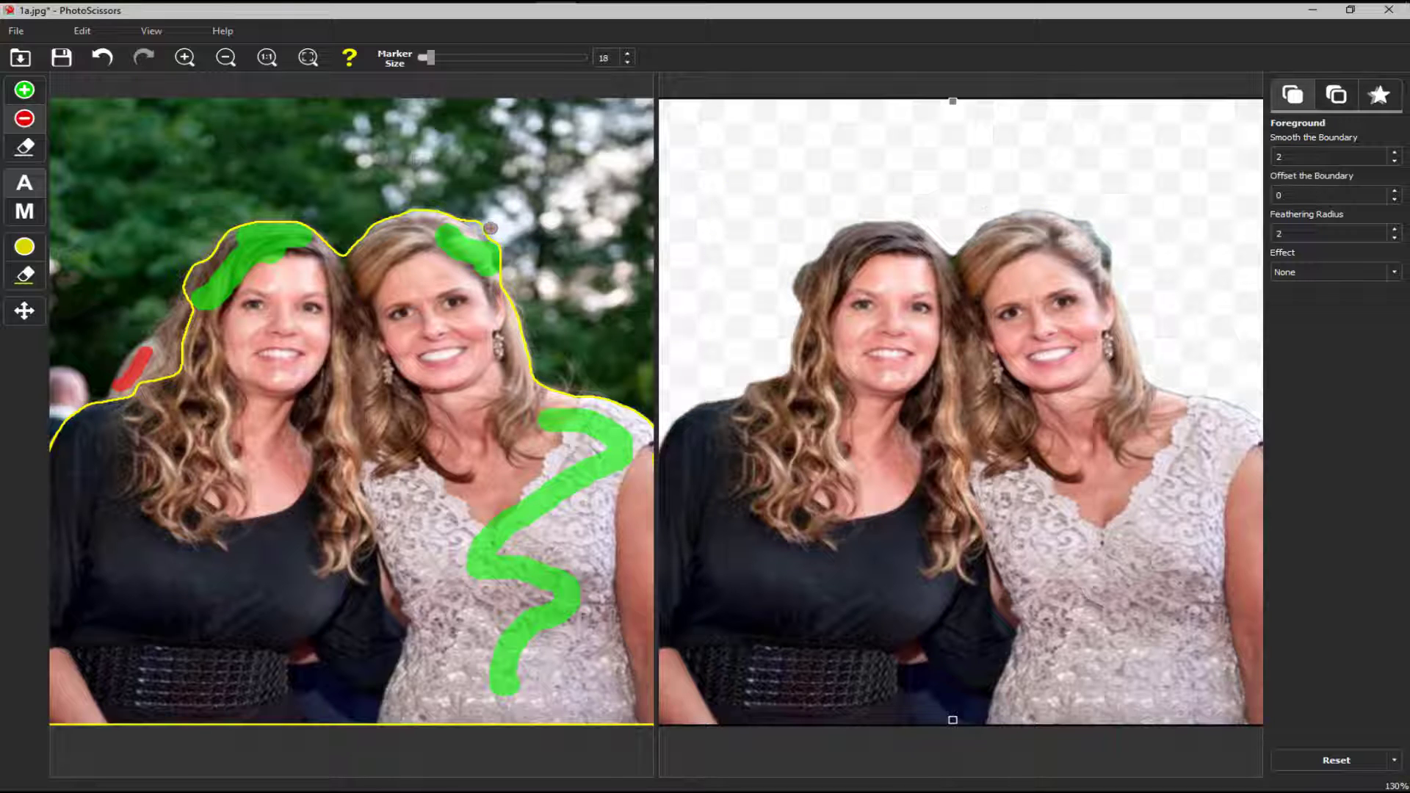
{"action": "left_click_drag", "start_coordinate": [470, 218], "coordinate": [493, 235]}
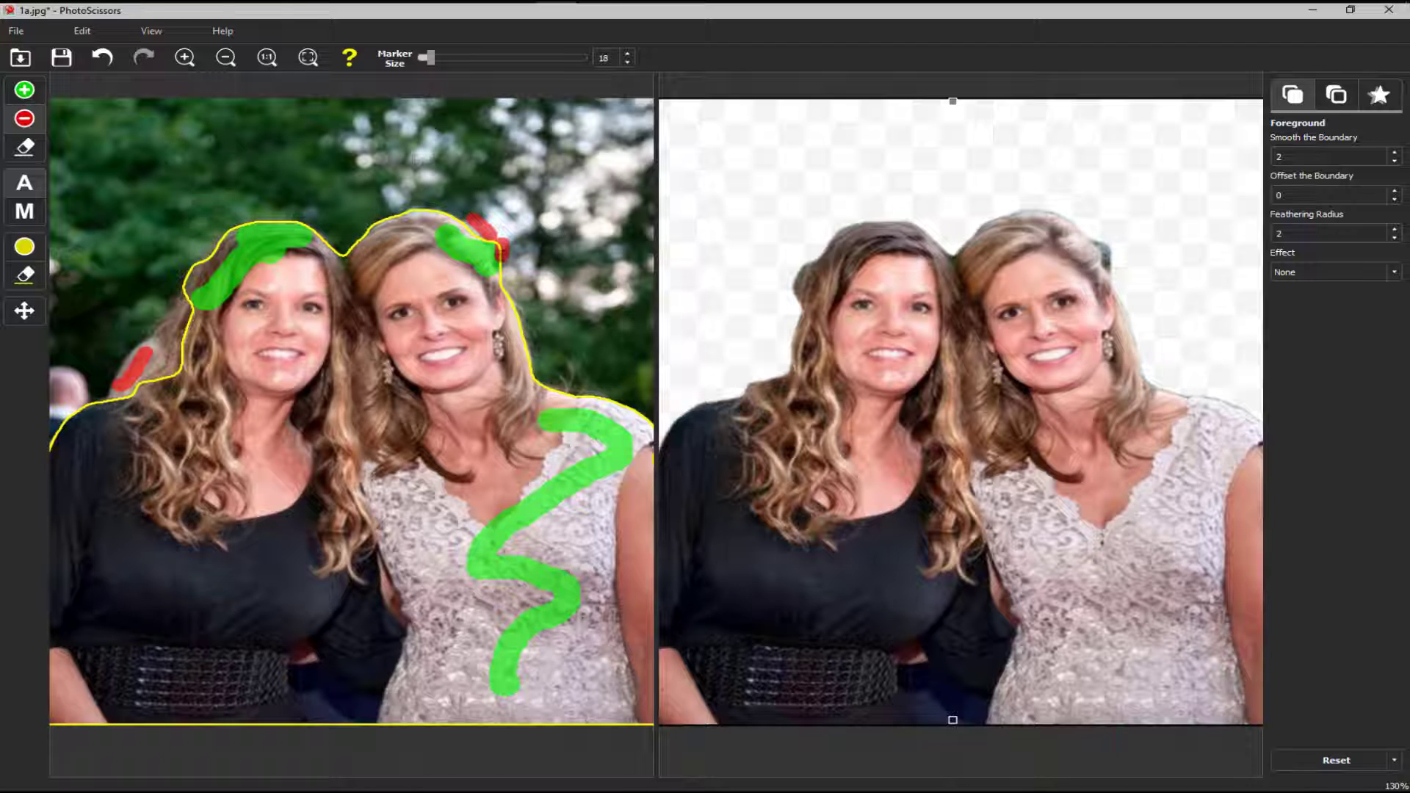
{"action": "left_click", "coordinate": [501, 254]}
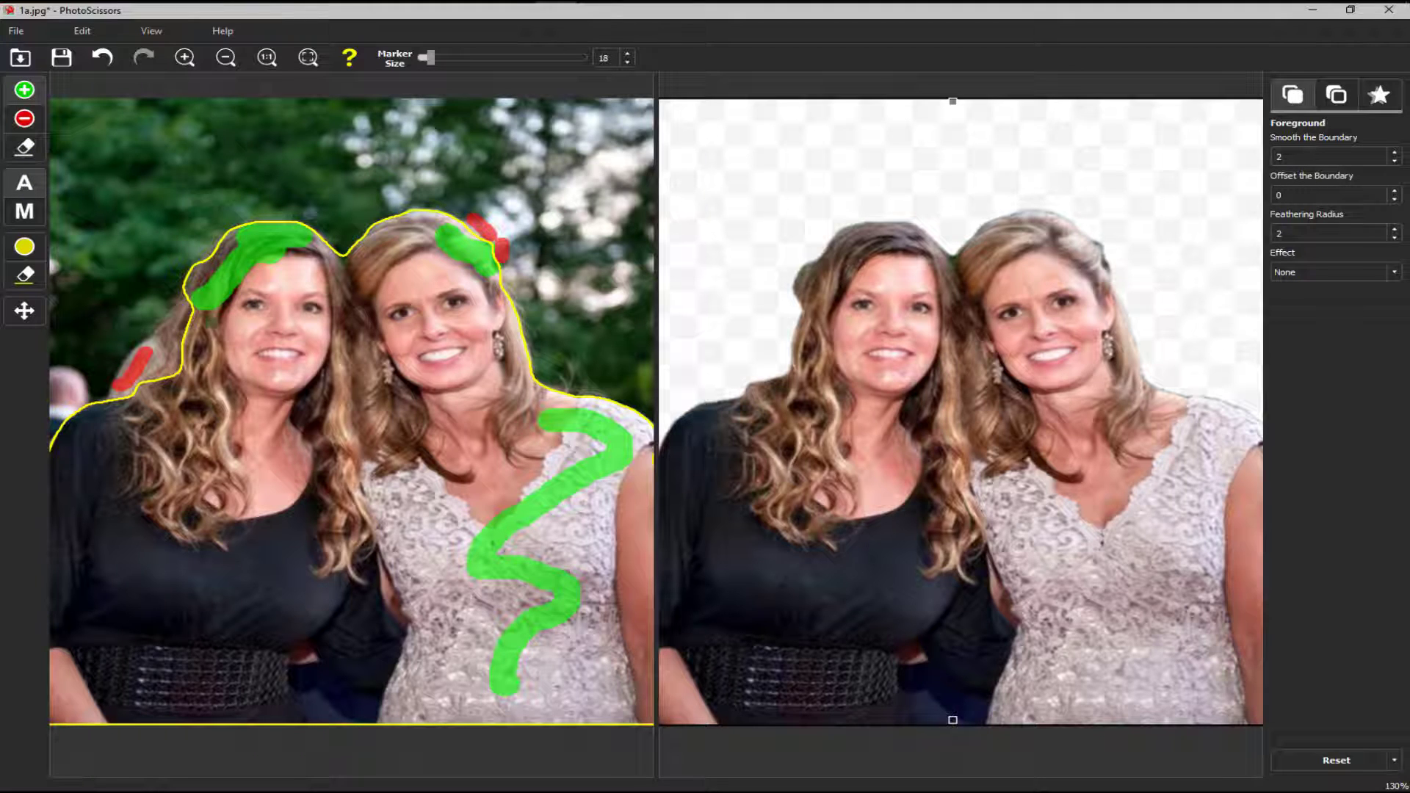
- Mark the outer side of the dark-haired woman's hair and her bare upper arm as areas to keep
{"action": "left_click_drag", "start_coordinate": [188, 305], "coordinate": [172, 380]}
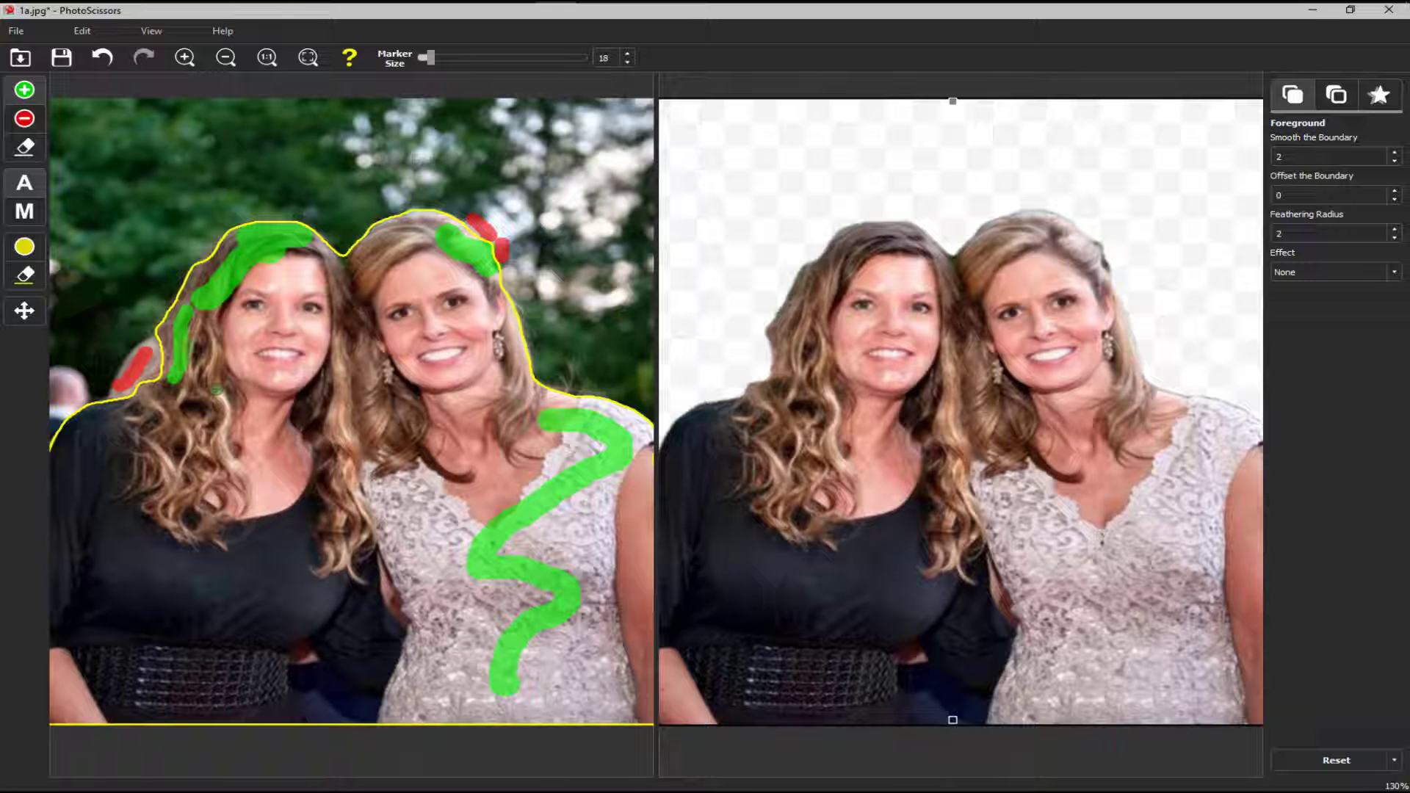
{"action": "scroll", "coordinate": [852, 416], "scroll_direction": "down", "scroll_amount": 4}
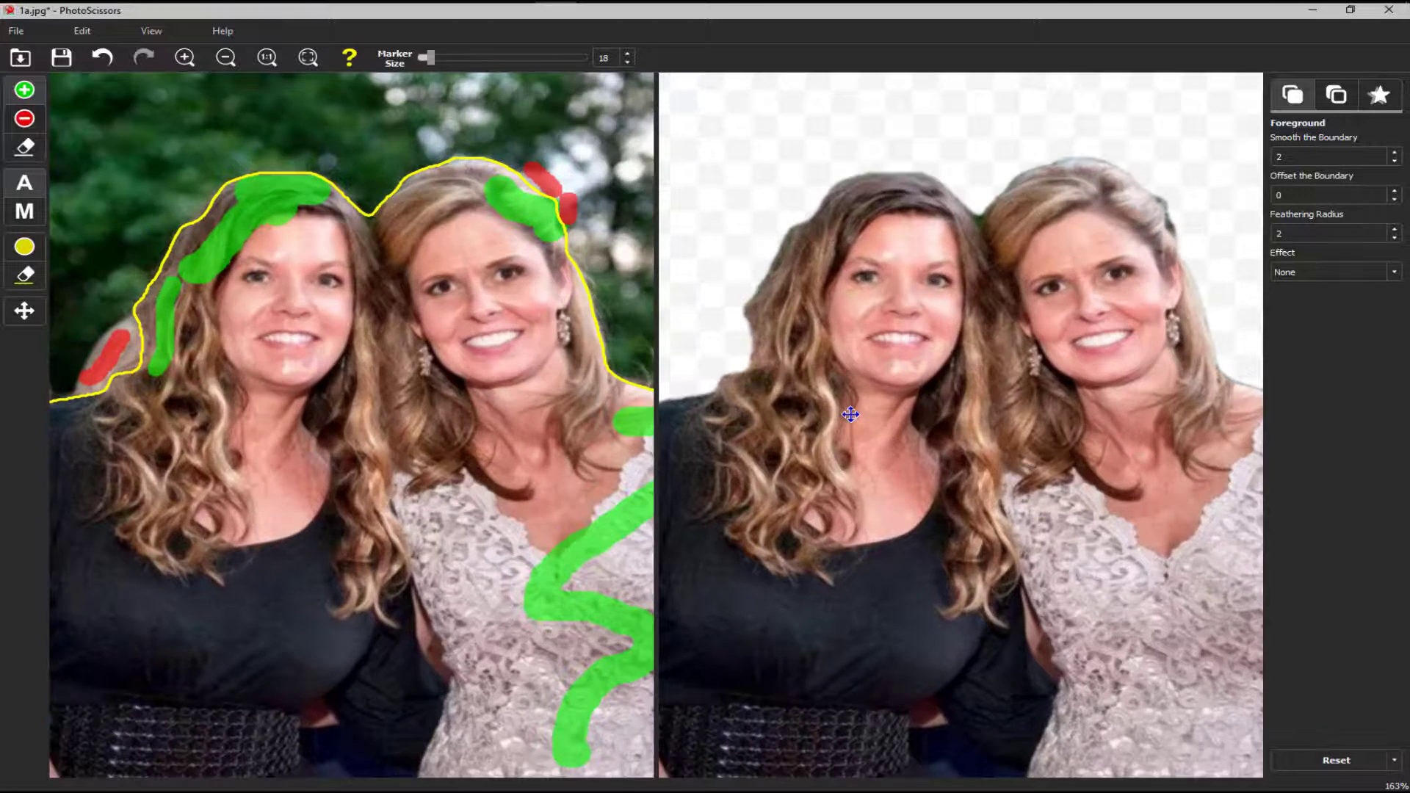
{"action": "scroll", "coordinate": [850, 415], "scroll_direction": "up", "scroll_amount": 1}
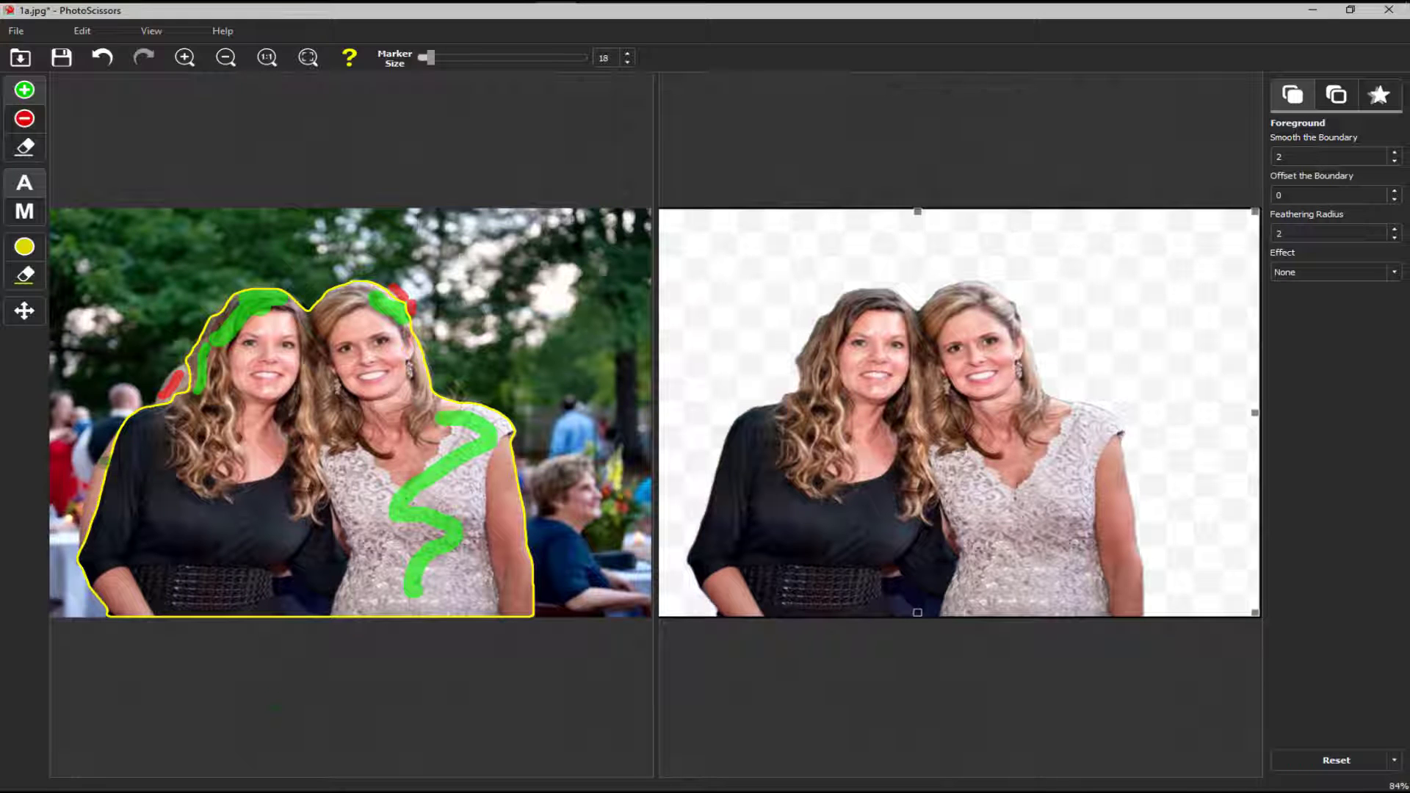
{"action": "left_click_drag", "start_coordinate": [102, 476], "coordinate": [105, 502]}
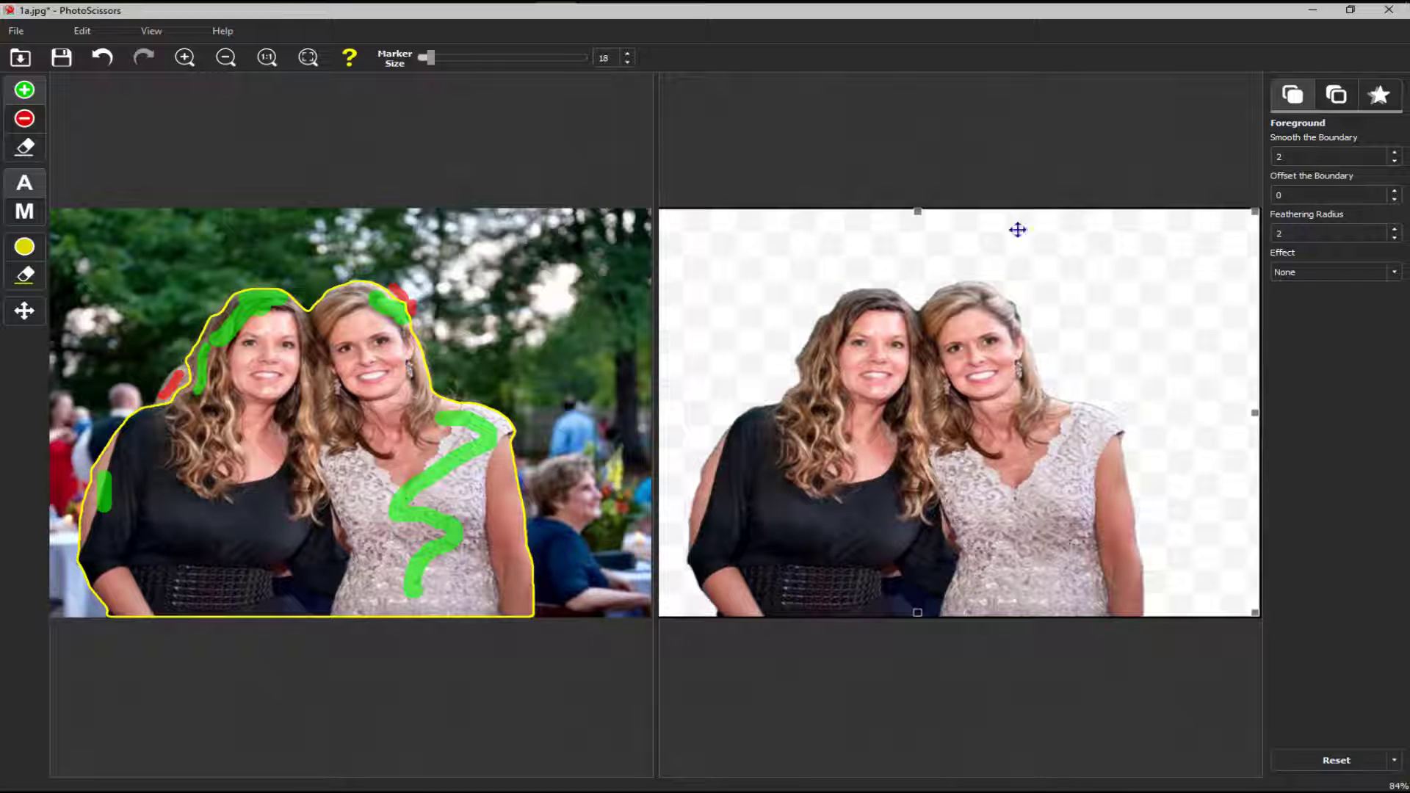
- Replace the transparent background with the image 01392_dreambeach_1920x1200.jpg from the JPG Images folder
{"action": "left_click", "coordinate": [1336, 96]}
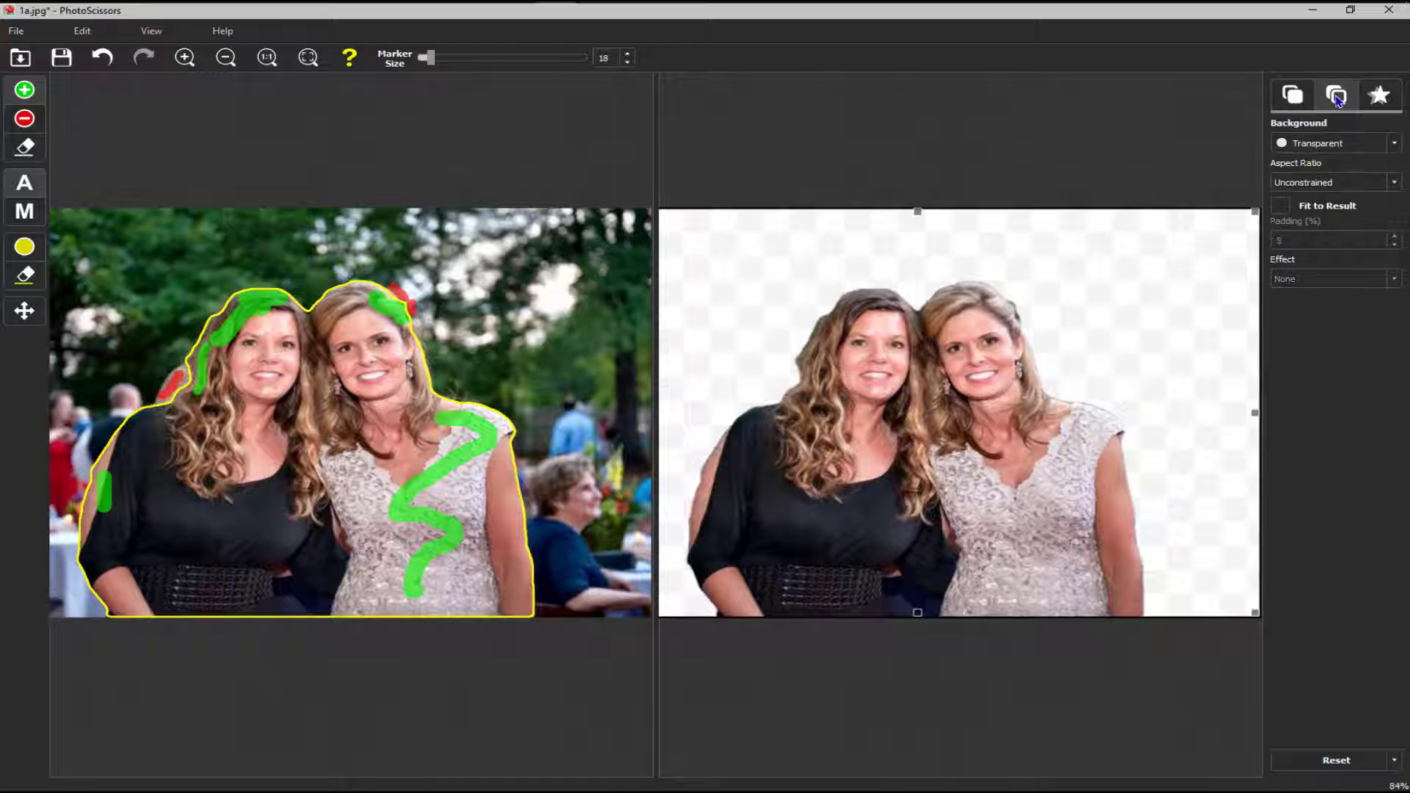
{"action": "left_click", "coordinate": [1383, 144]}
{"action": "left_click", "coordinate": [1311, 186]}
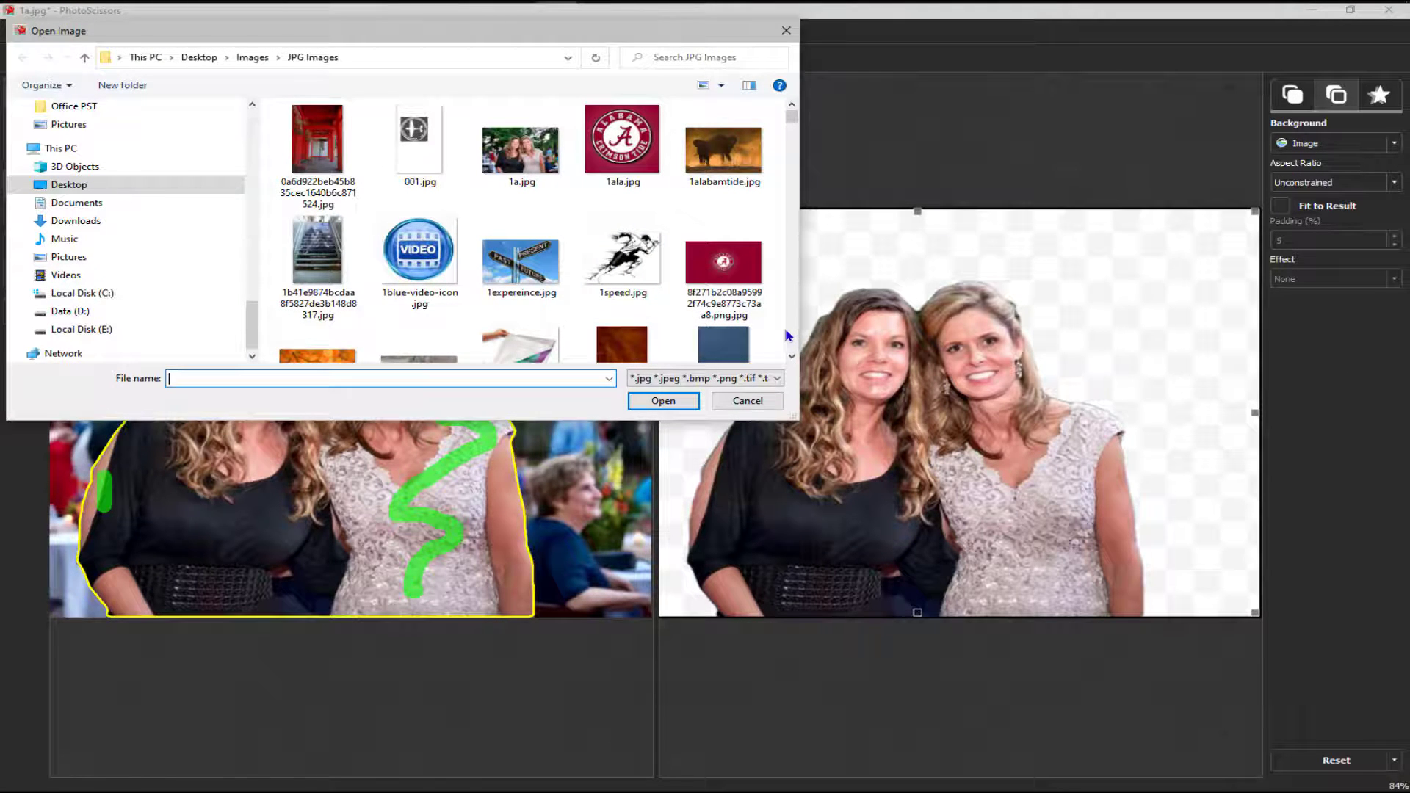
{"action": "scroll", "coordinate": [790, 336], "scroll_direction": "down", "scroll_amount": 3}
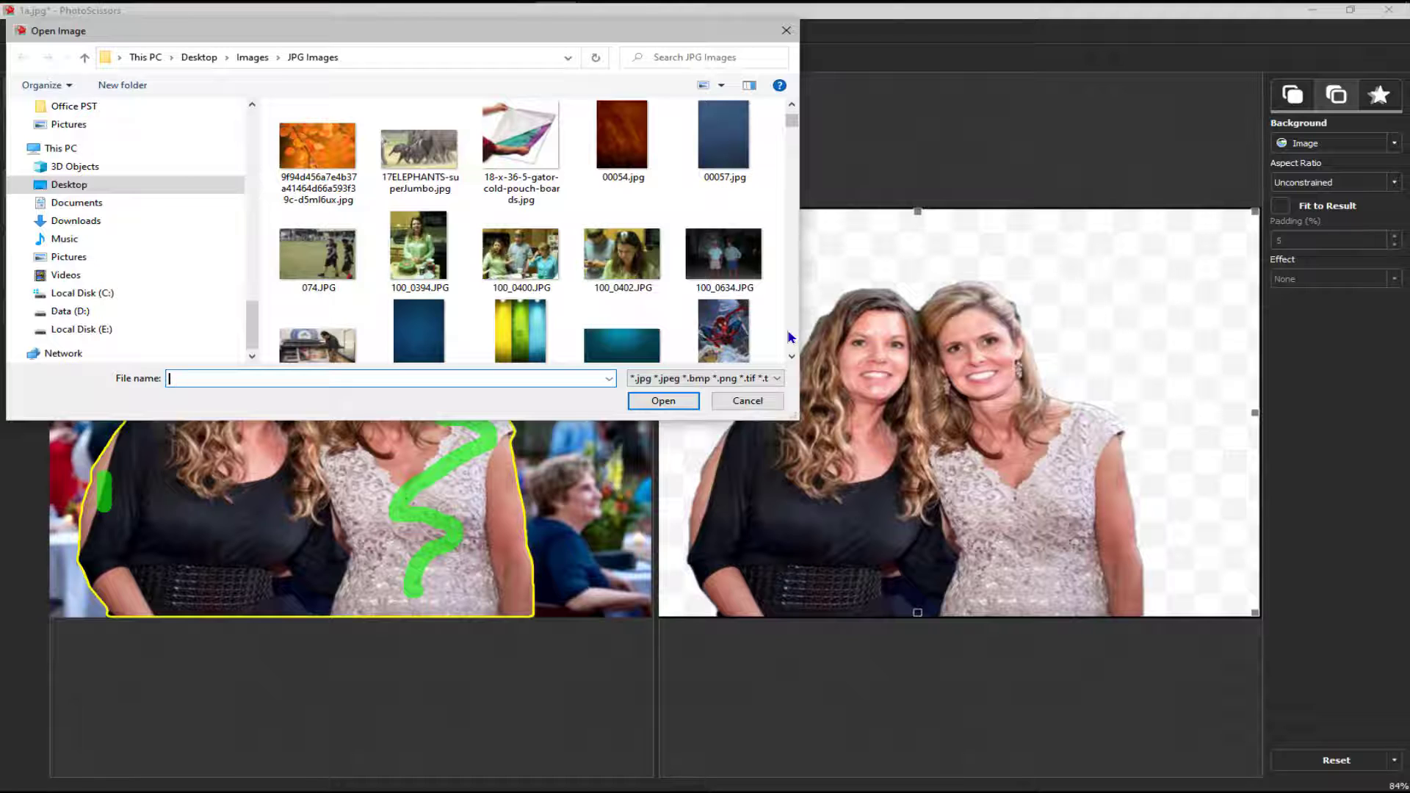
{"action": "scroll", "coordinate": [790, 335], "scroll_direction": "down", "scroll_amount": 3}
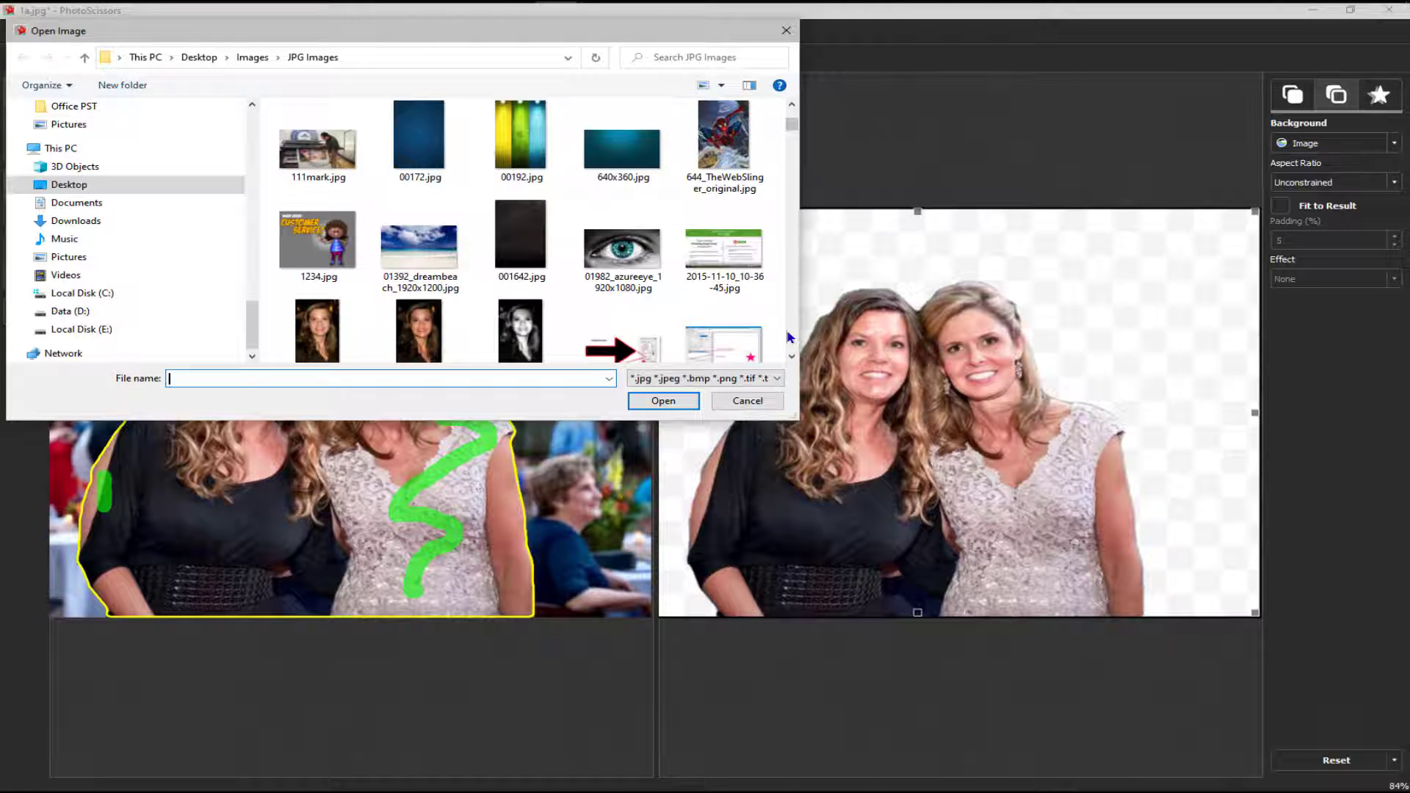
{"action": "left_click", "coordinate": [419, 246]}
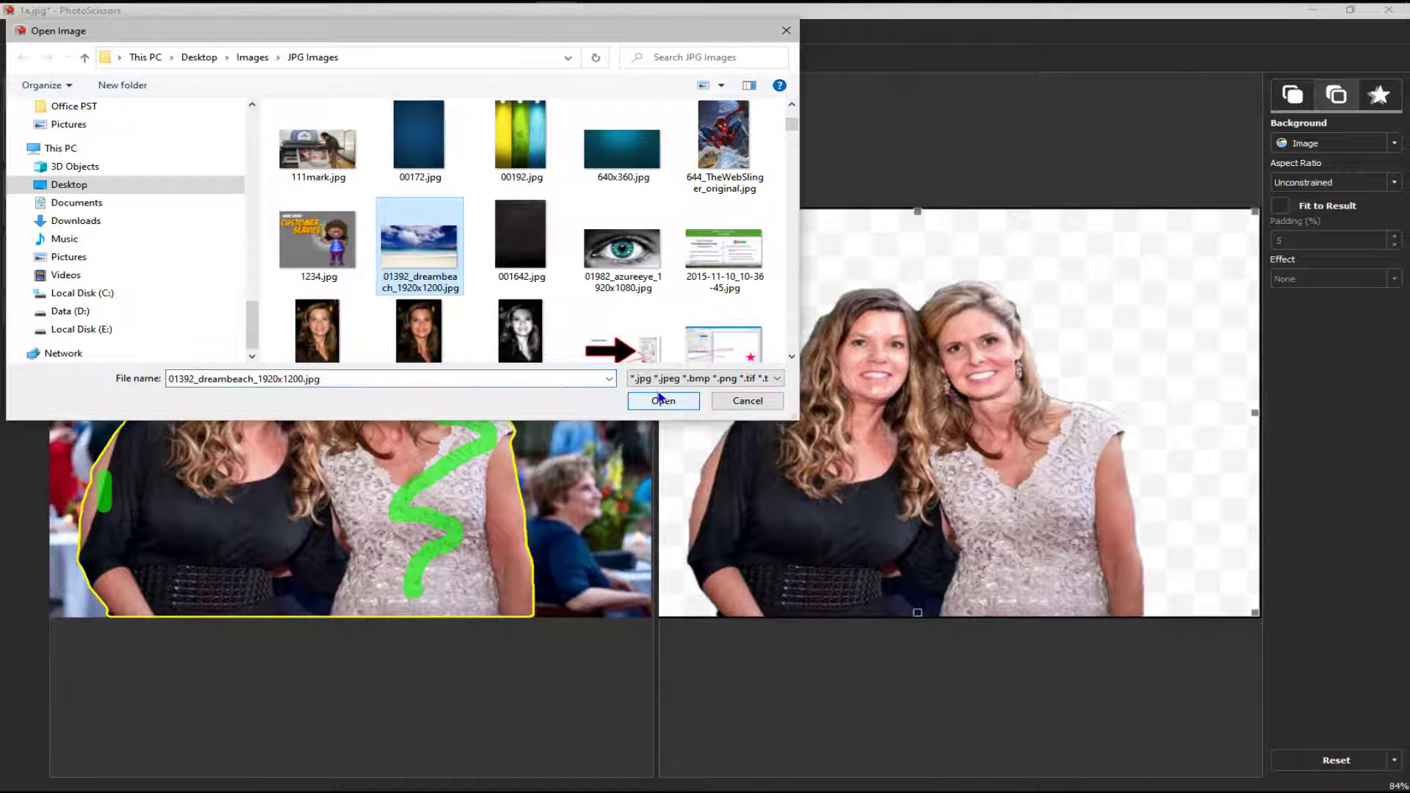
{"action": "left_click", "coordinate": [659, 397]}
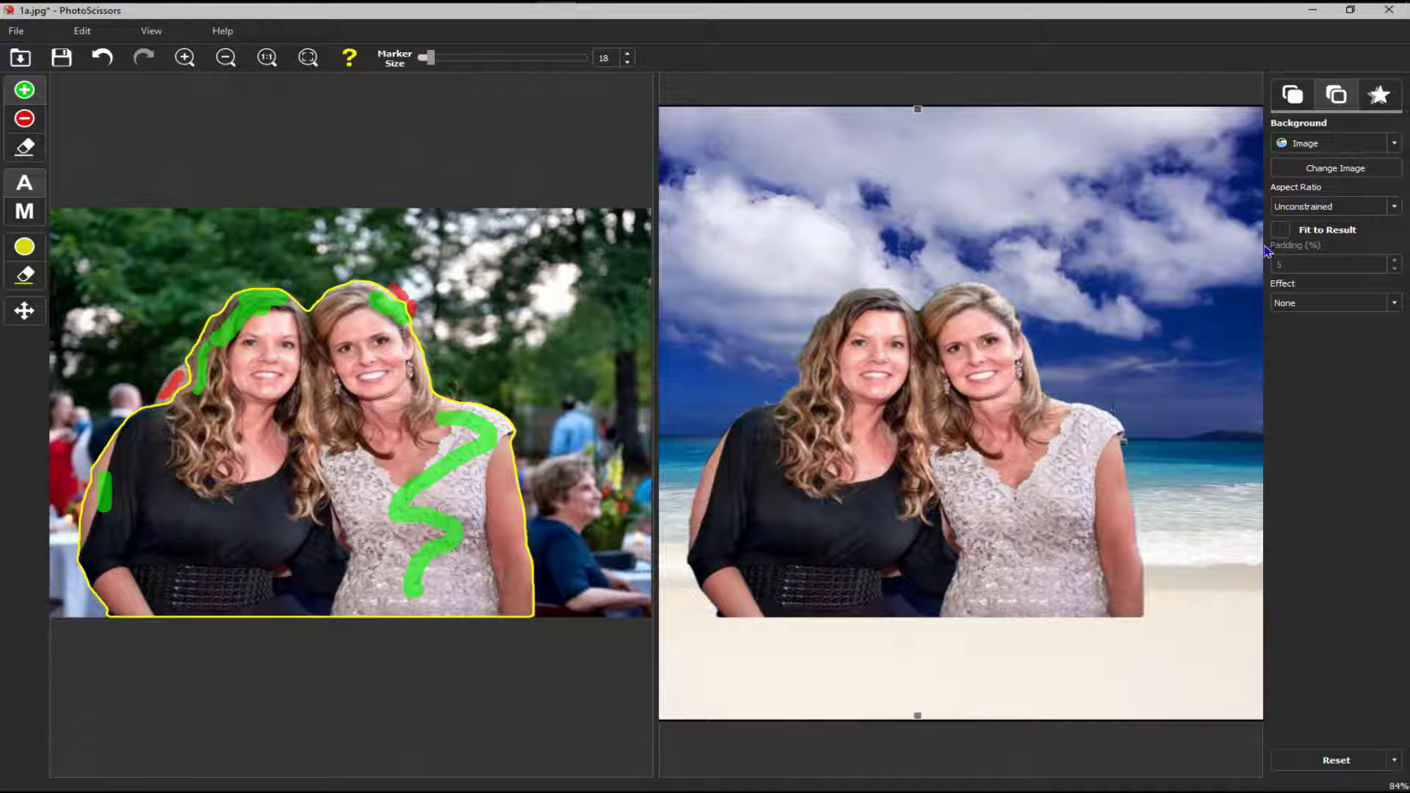
- Move the foreground cutout of the two women down to the lower edge of the beach image
{"action": "left_click", "coordinate": [1292, 95]}
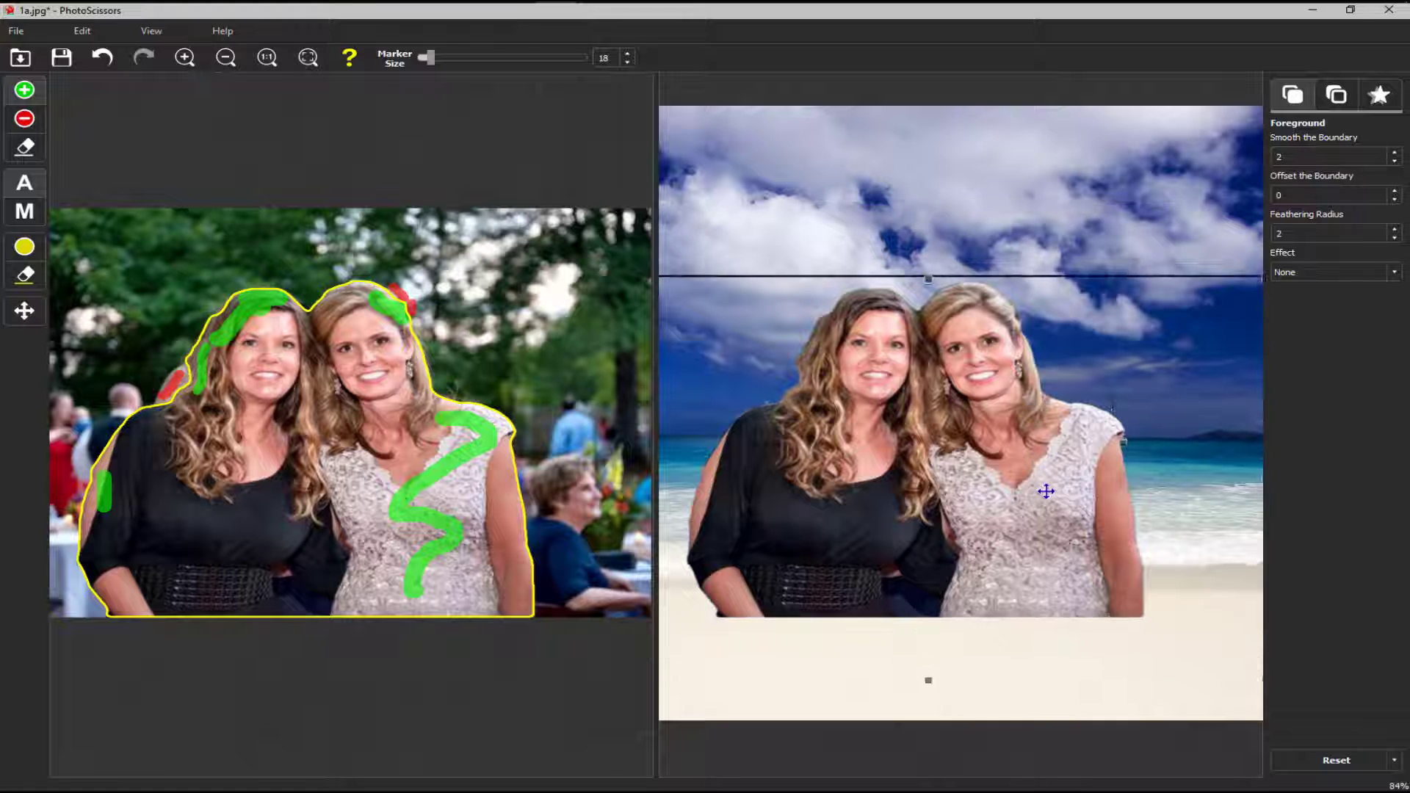
{"action": "left_click_drag", "start_coordinate": [1046, 492], "coordinate": [1042, 516]}
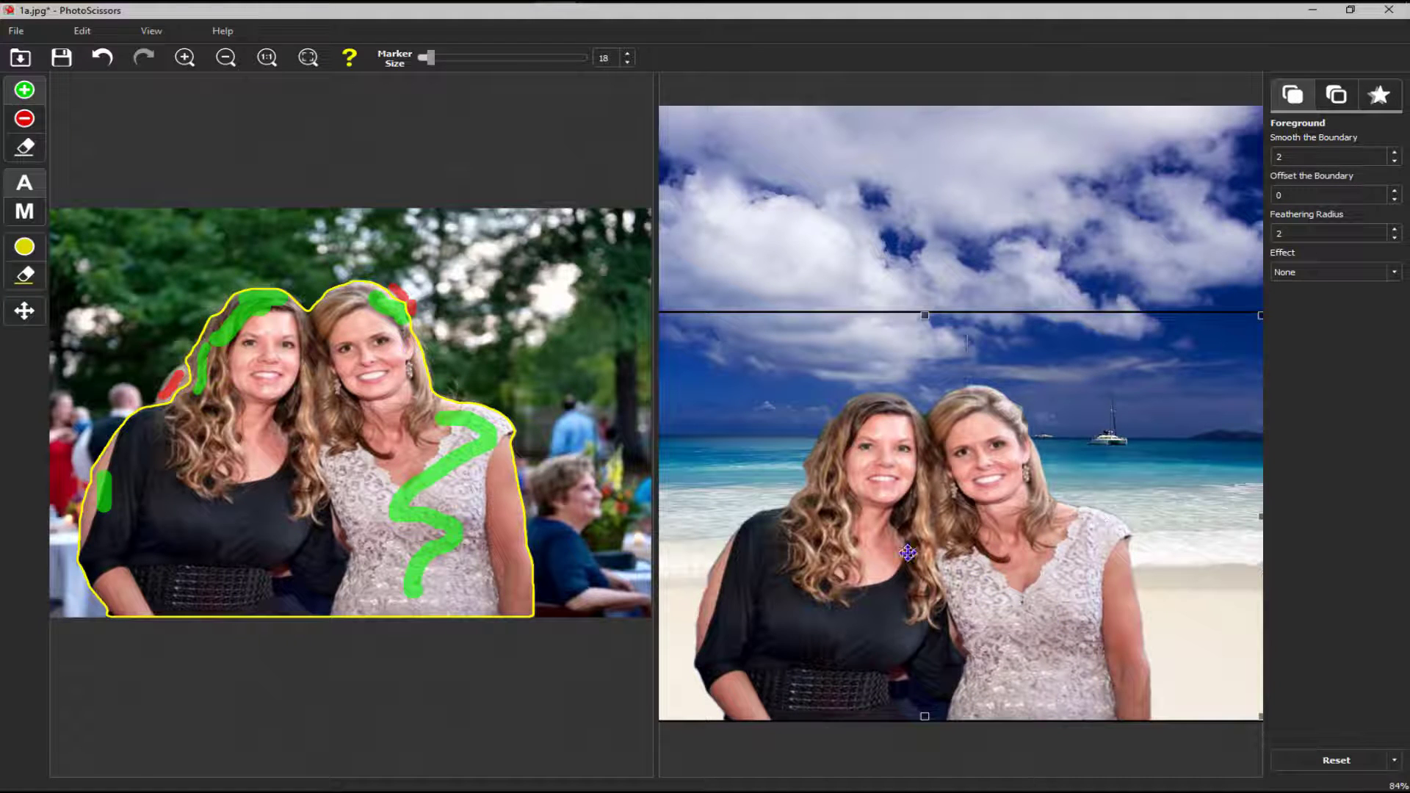
- Try a foreground boundary offset of 3, and settle on an offset of -1 to trim the cutout's fringe
{"action": "scroll", "coordinate": [1109, 457], "scroll_direction": "up", "scroll_amount": 4}
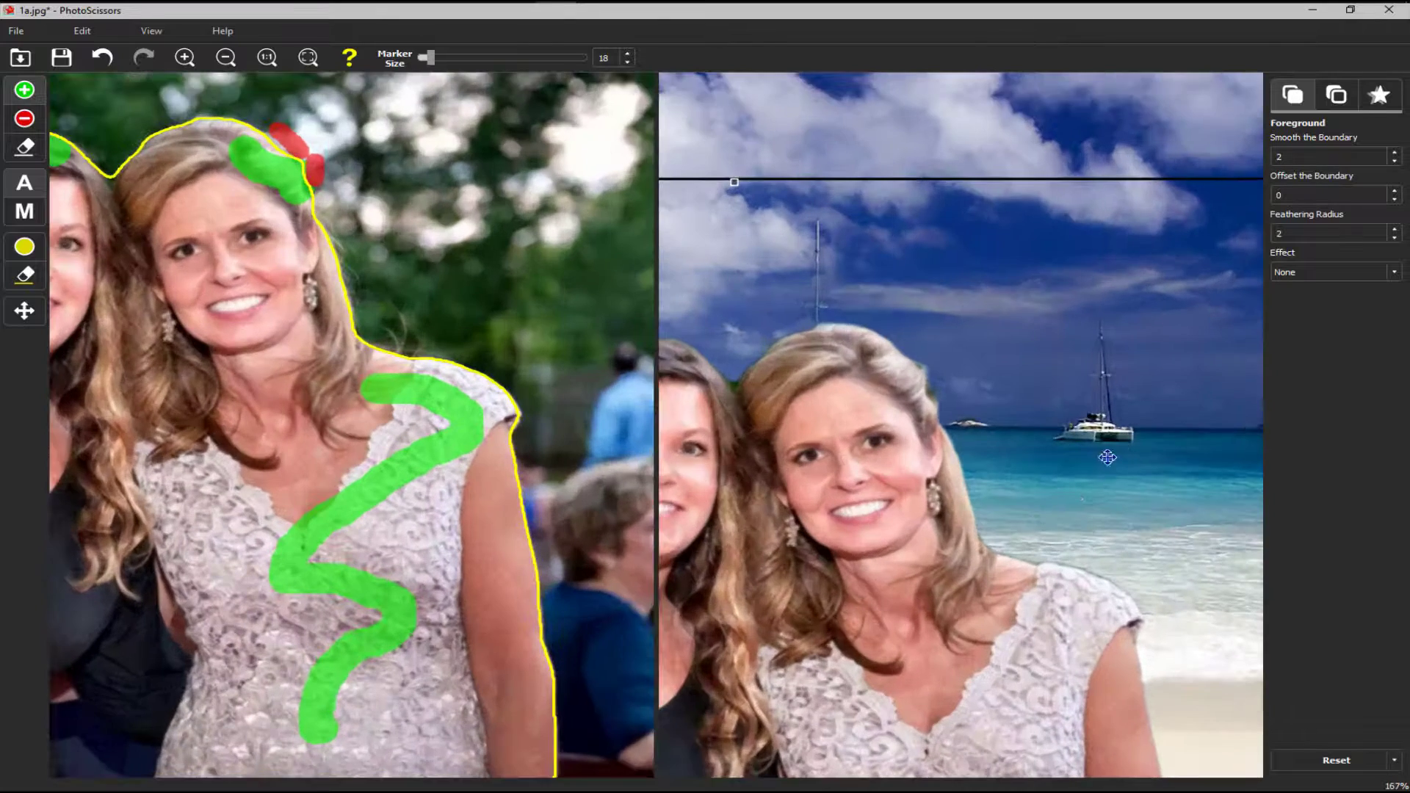
{"action": "scroll", "coordinate": [1108, 457], "scroll_direction": "up", "scroll_amount": 4}
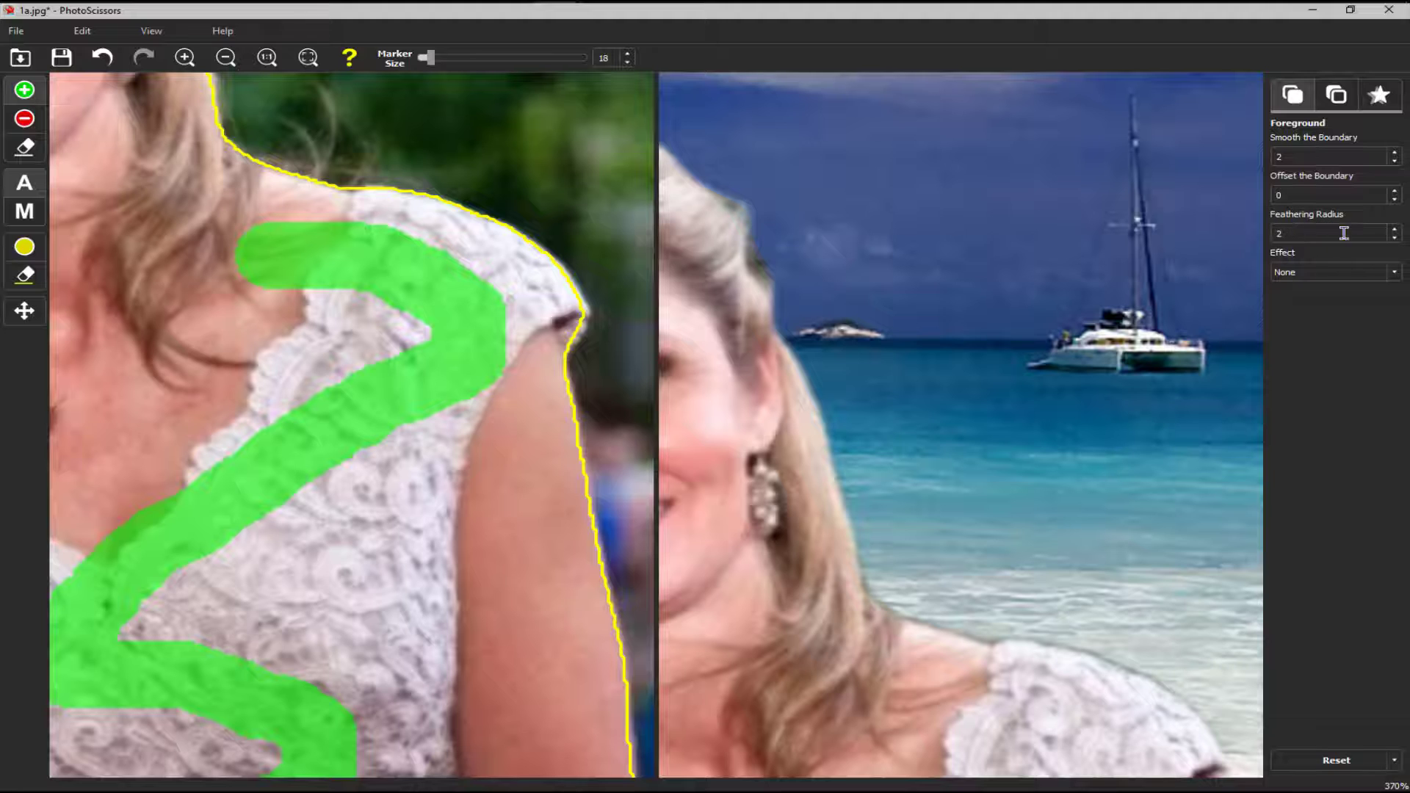
{"action": "left_click", "coordinate": [1395, 192]}
{"action": "left_click", "coordinate": [1395, 192]}
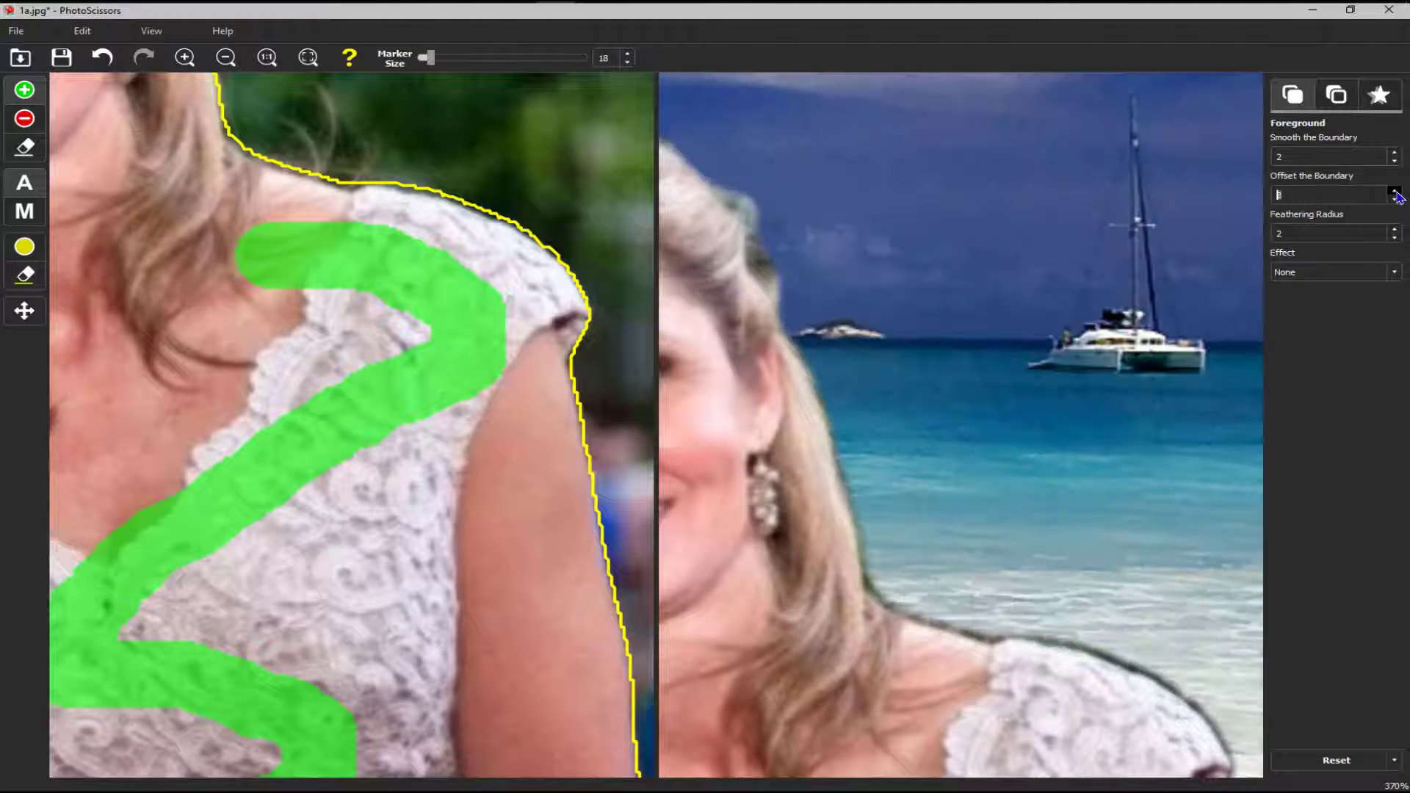
{"action": "left_click", "coordinate": [1395, 192]}
{"action": "left_click", "coordinate": [1394, 199]}
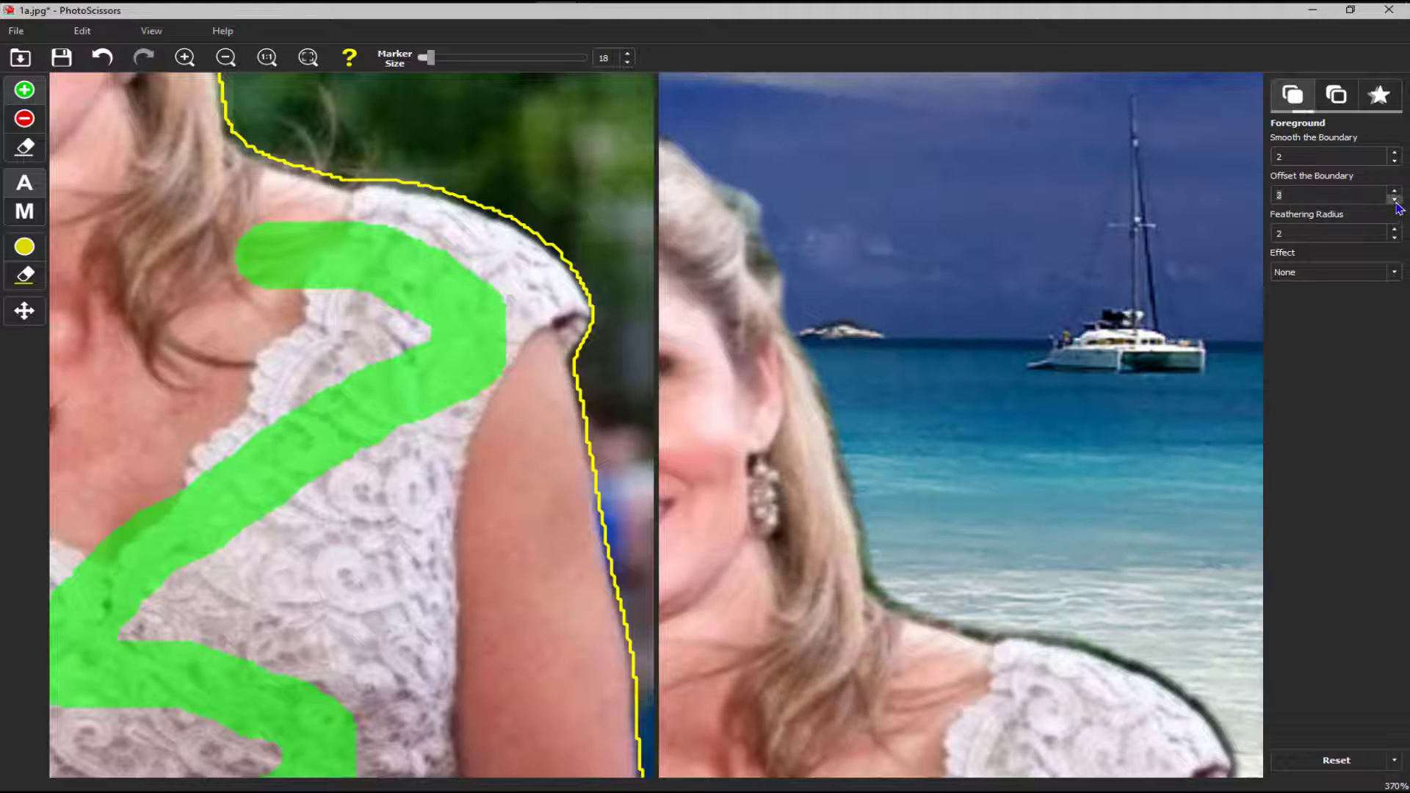
{"action": "left_click", "coordinate": [1394, 199]}
{"action": "left_click", "coordinate": [1395, 199]}
{"action": "left_click", "coordinate": [1395, 199]}
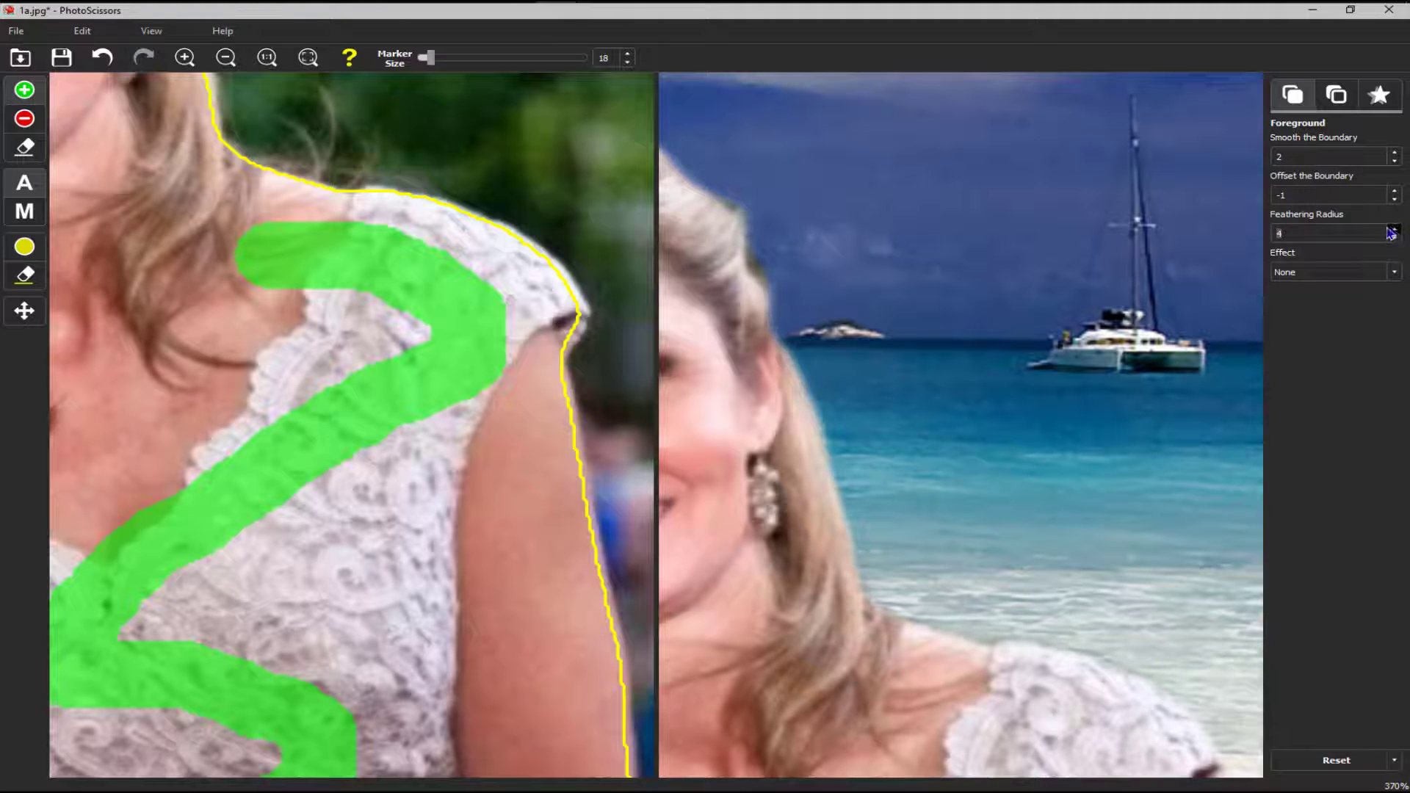
- Set the foreground's feathering radius to 3 and bring the whole composite back into view
{"action": "left_click", "coordinate": [1391, 228]}
{"action": "scroll", "coordinate": [984, 376], "scroll_direction": "down", "scroll_amount": 1}
{"action": "scroll", "coordinate": [983, 376], "scroll_direction": "down", "scroll_amount": 5}
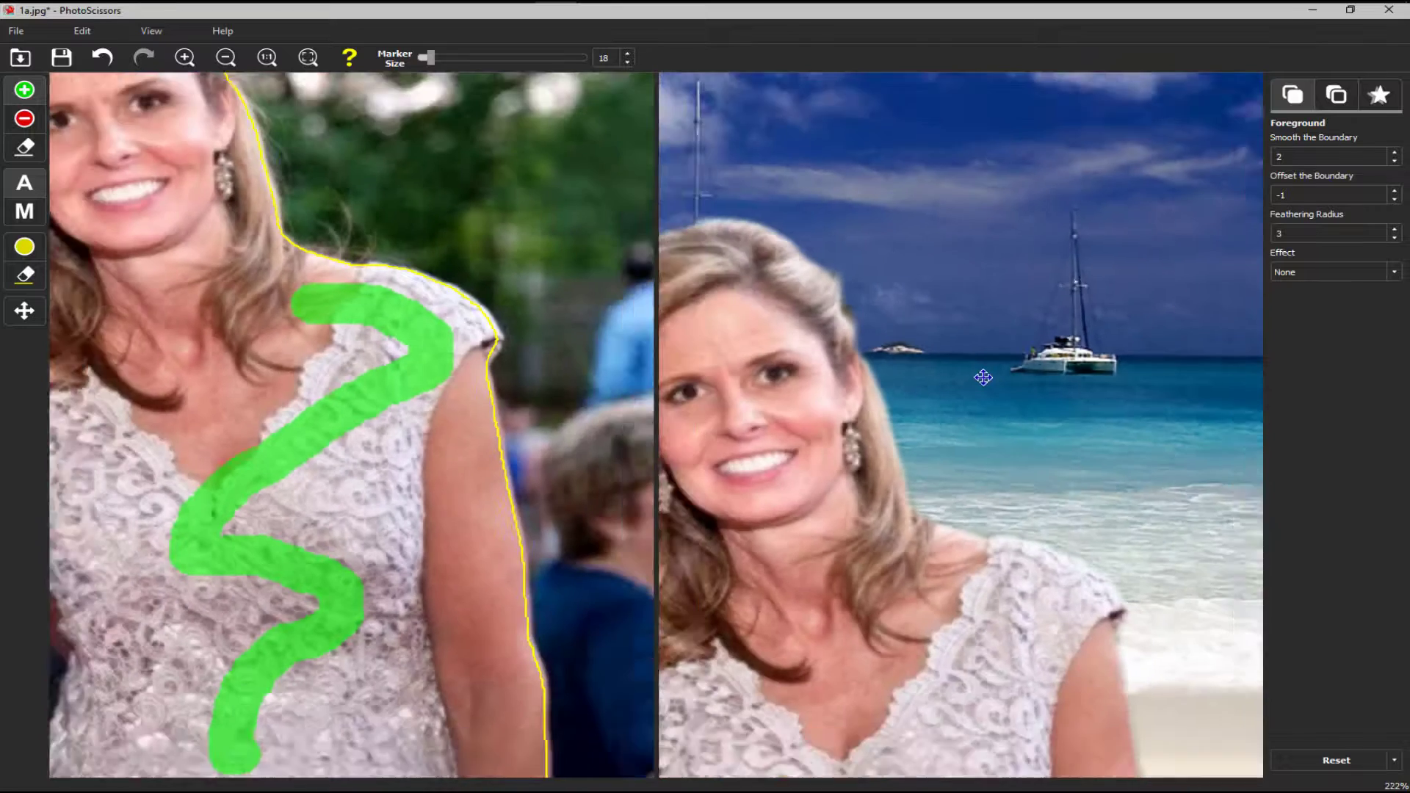
{"action": "scroll", "coordinate": [980, 387], "scroll_direction": "down", "scroll_amount": 1}
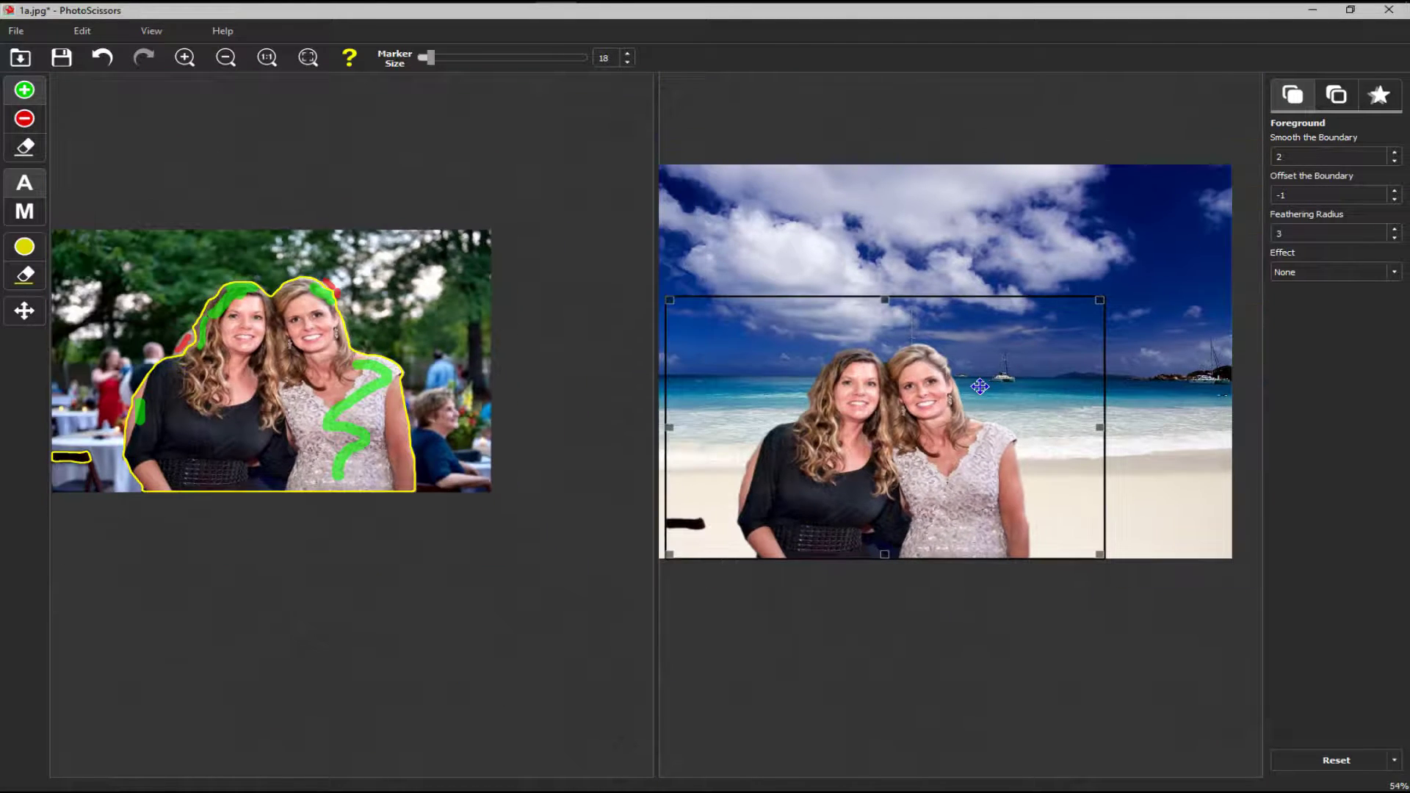